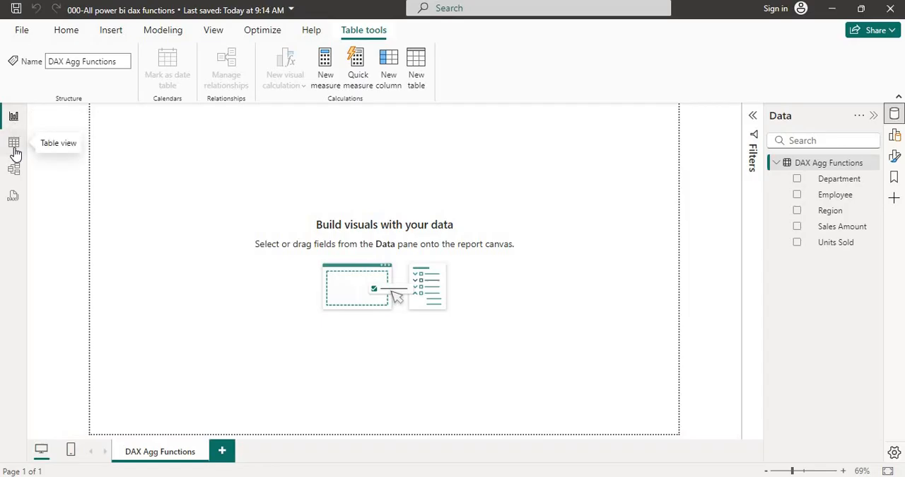
Look over the DAX Agg Functions table in table view and model view, and return to report view
left_click(15, 145)
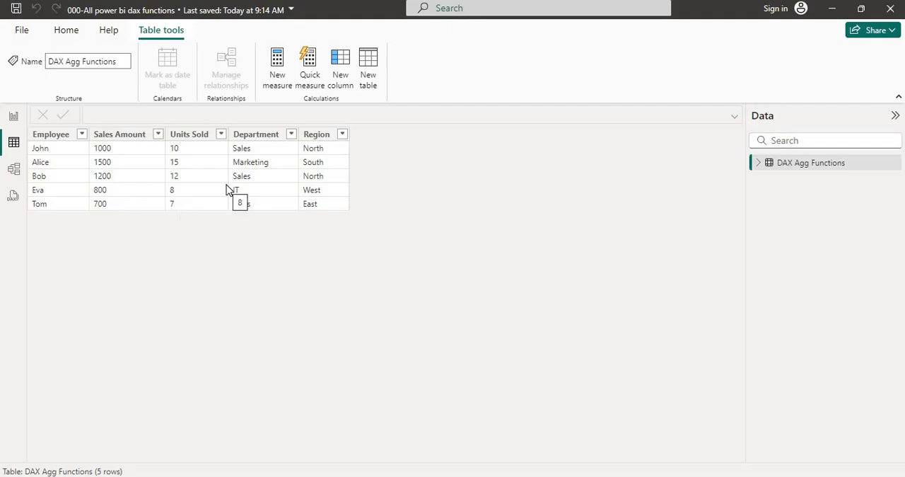
left_click(14, 170)
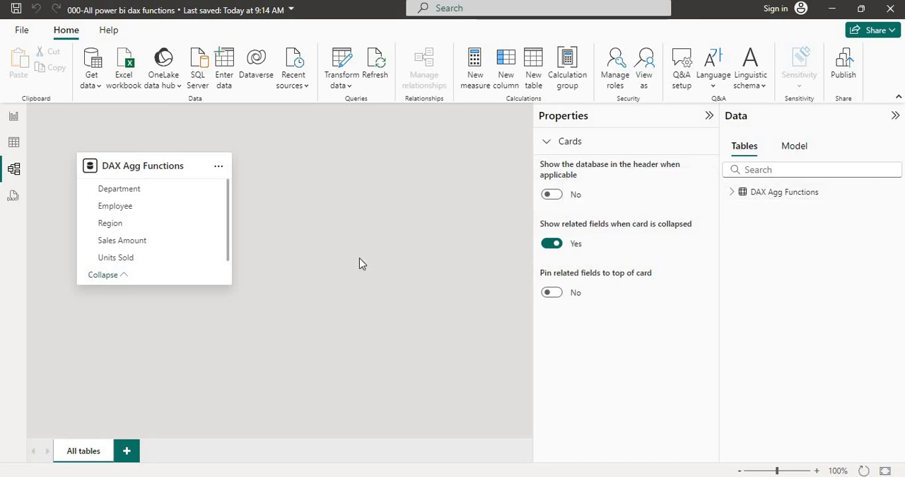
left_click(14, 143)
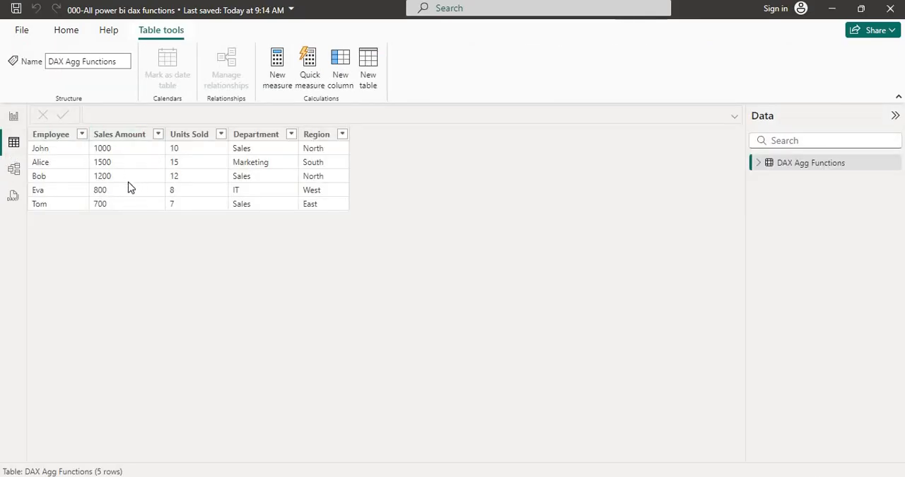
left_click(14, 116)
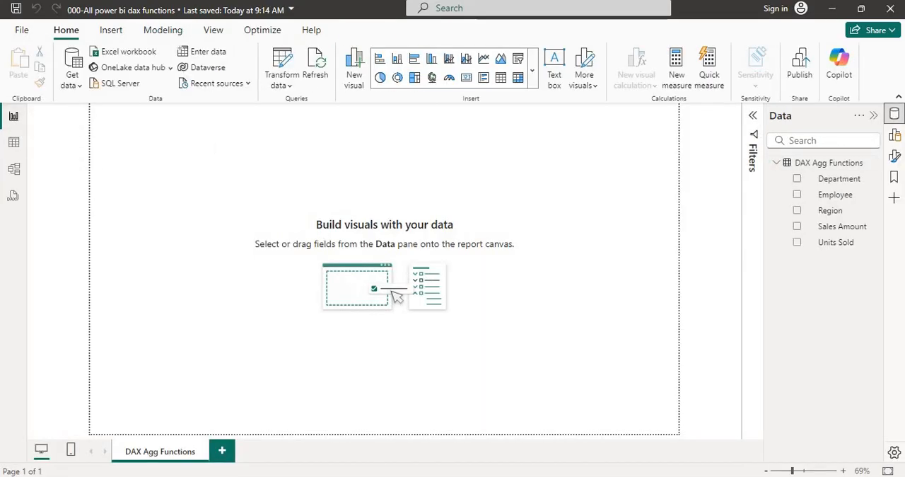
Switch to the All DAX Functions workbook in Excel and copy the pipe-delimited data in A1:A7 of the Agg Function sheet
key("alt+Tab")
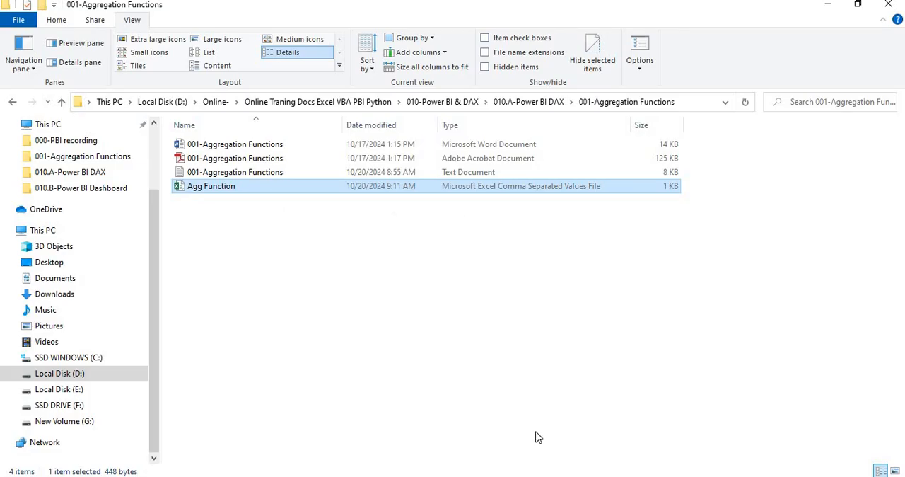
key("alt+Tab")
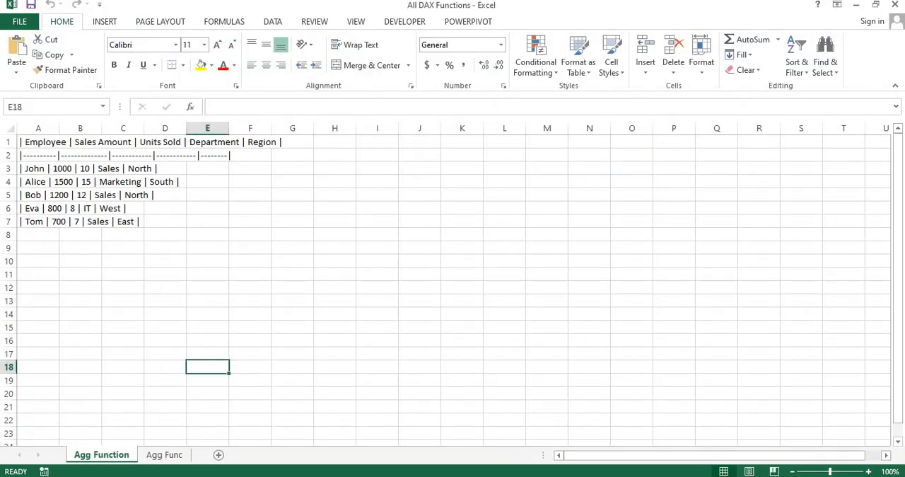
left_click(73, 168)
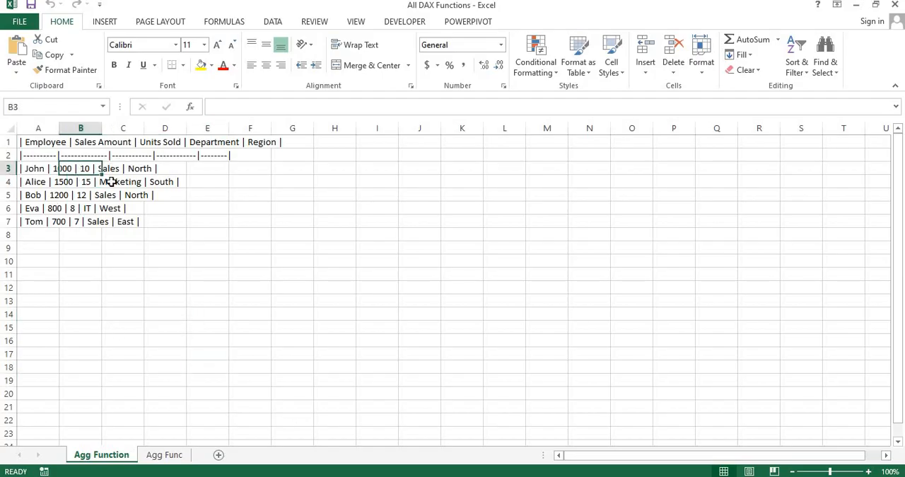
left_click(46, 151)
key("ctrl+a")
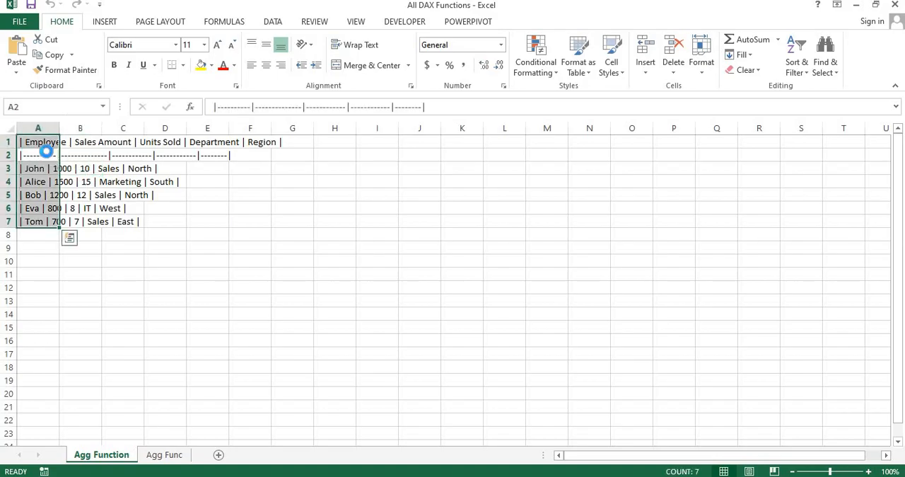
key("ctrl+c")
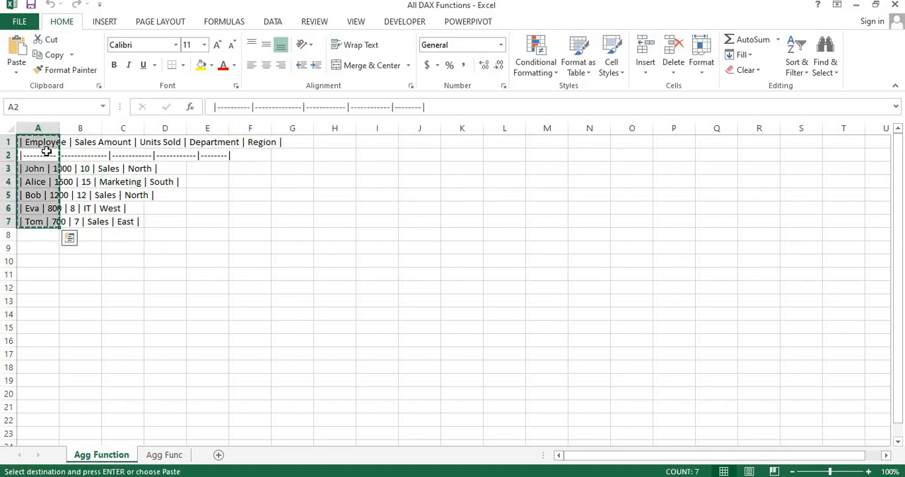
Paste the copied data into the Agg Func sheet starting at cell A1
left_click(164, 455)
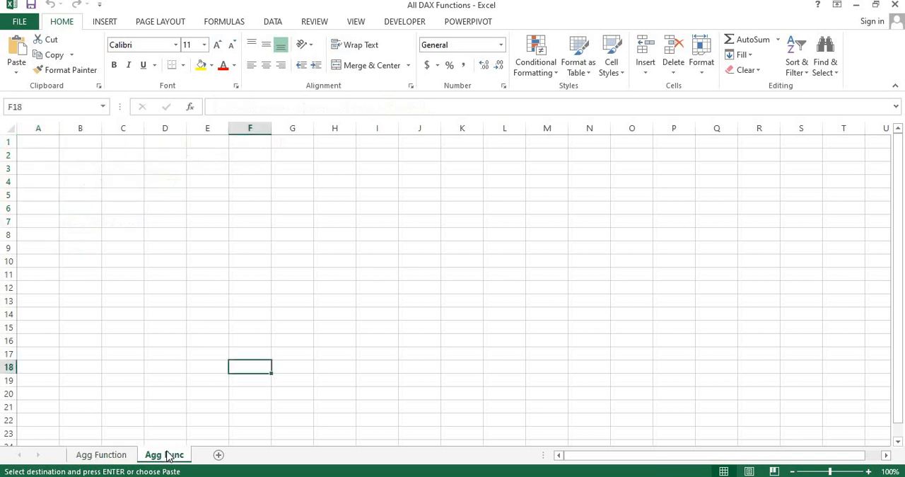
left_click(74, 138)
left_click(48, 136)
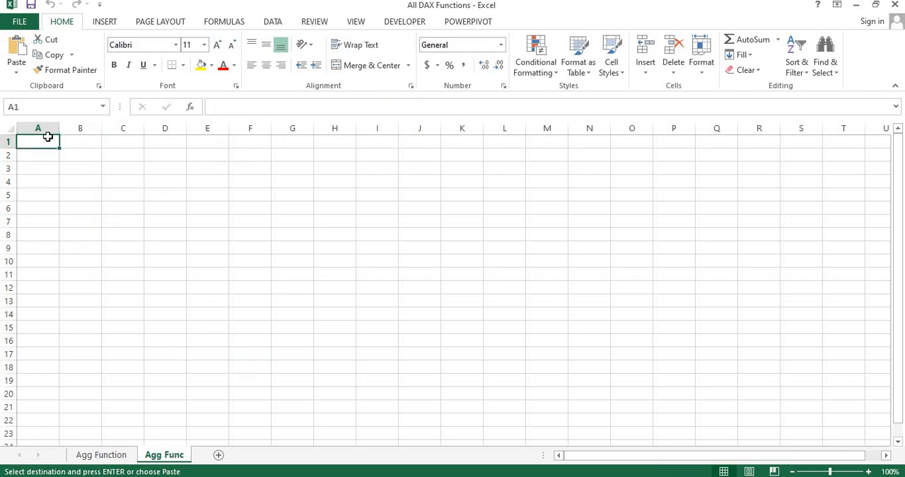
key("ctrl+v")
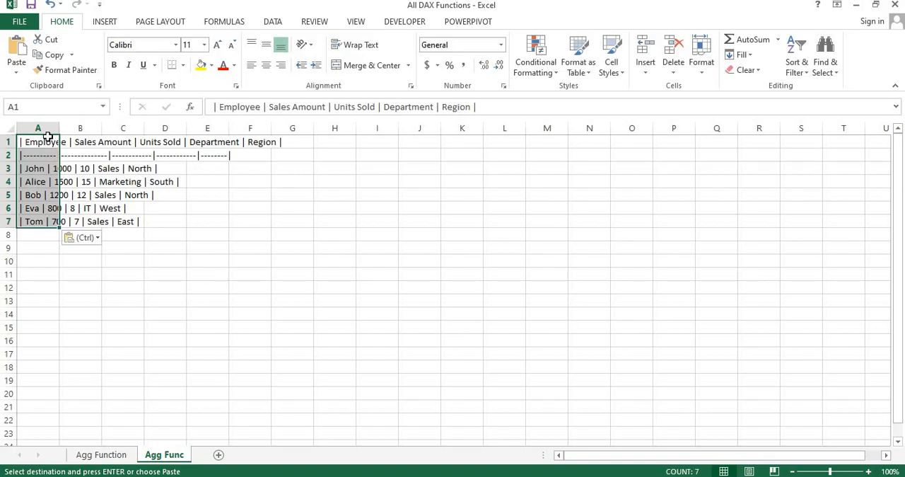
Split the pasted data into columns with Text to Columns, using Delimited with "|" as the other delimiter and destination A1
key("alt+a")
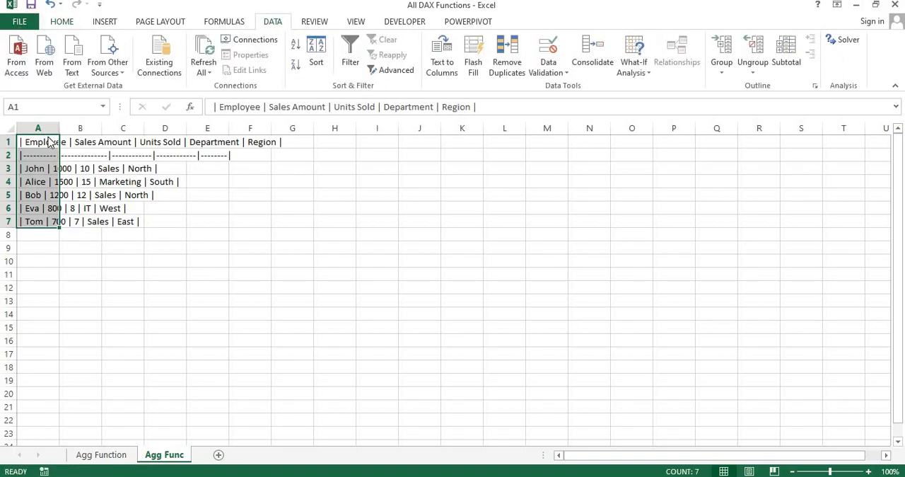
key("e")
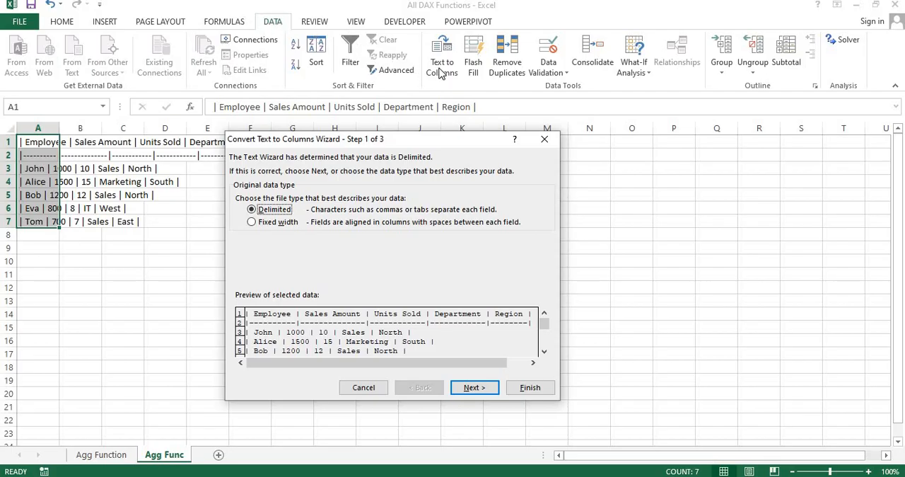
left_click(471, 389)
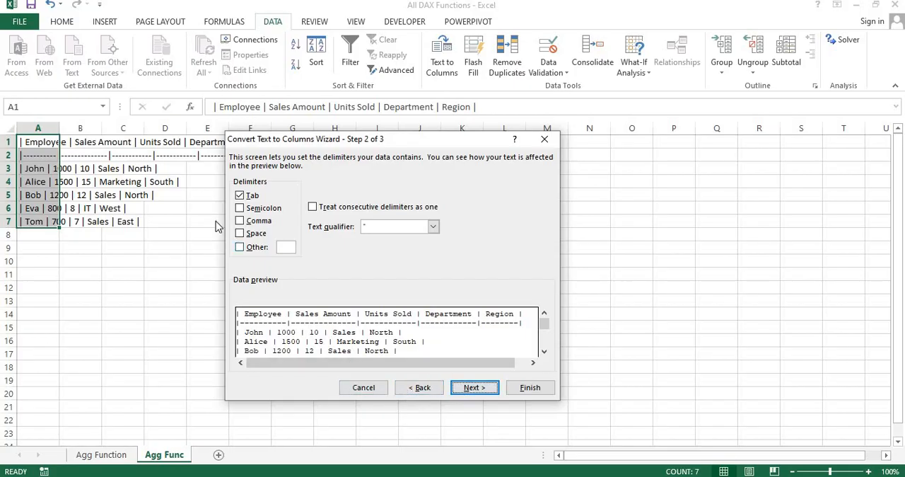
left_click(240, 248)
type("|")
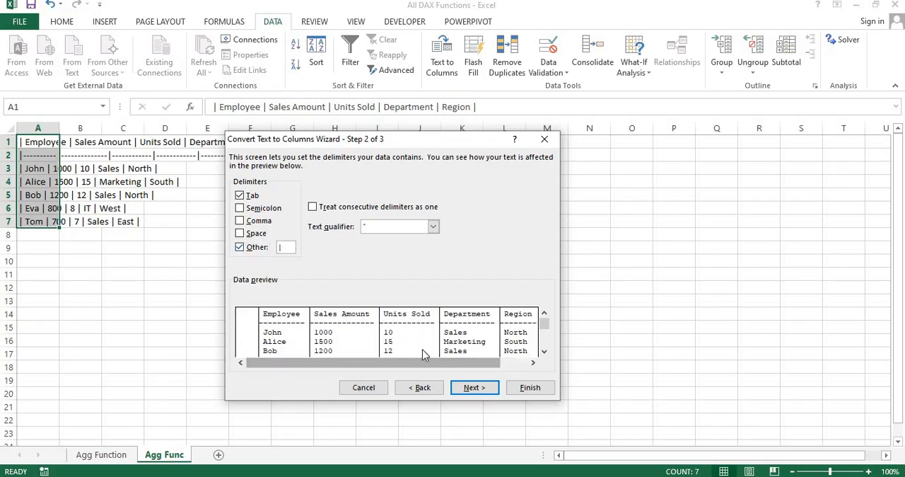
key("BackSpace")
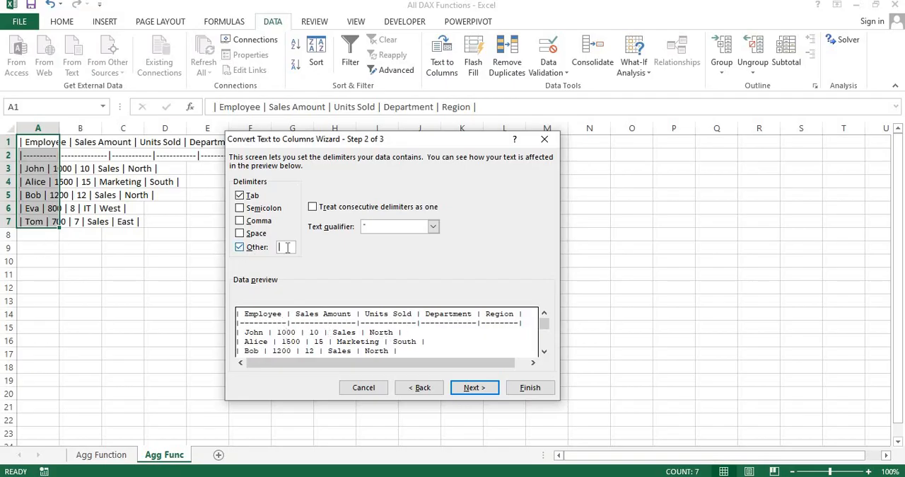
type("|")
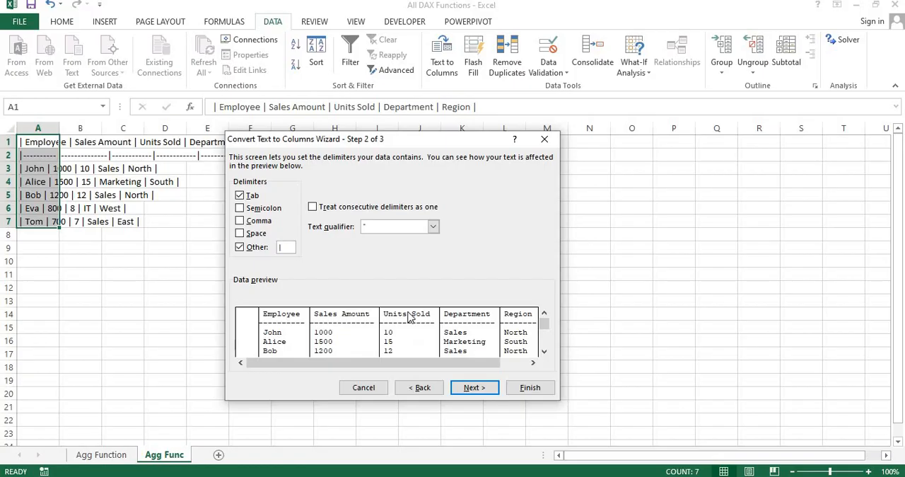
left_click(471, 388)
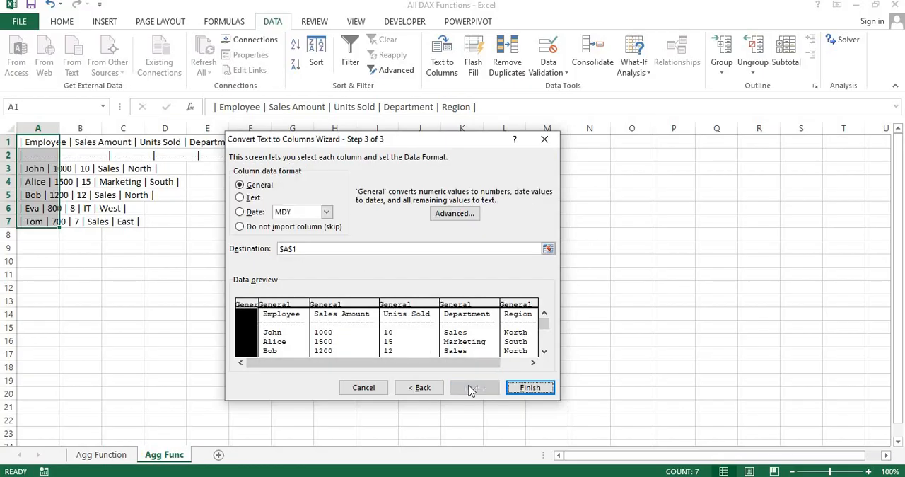
left_click(527, 388)
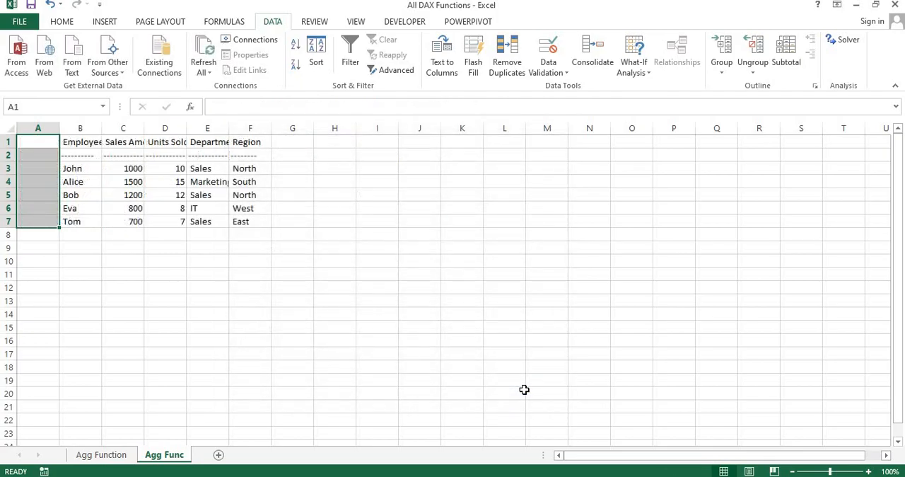
Delete the empty column A and the row of dashes beneath the headers
left_click(235, 284)
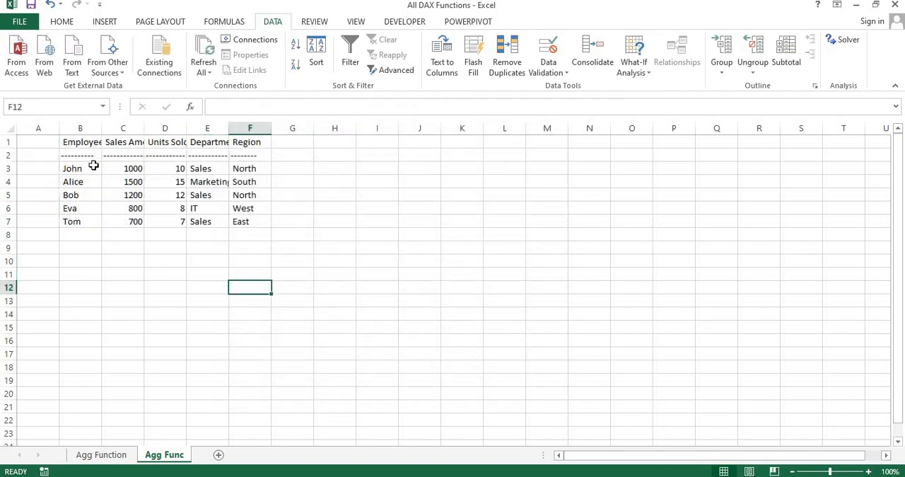
left_click(38, 129)
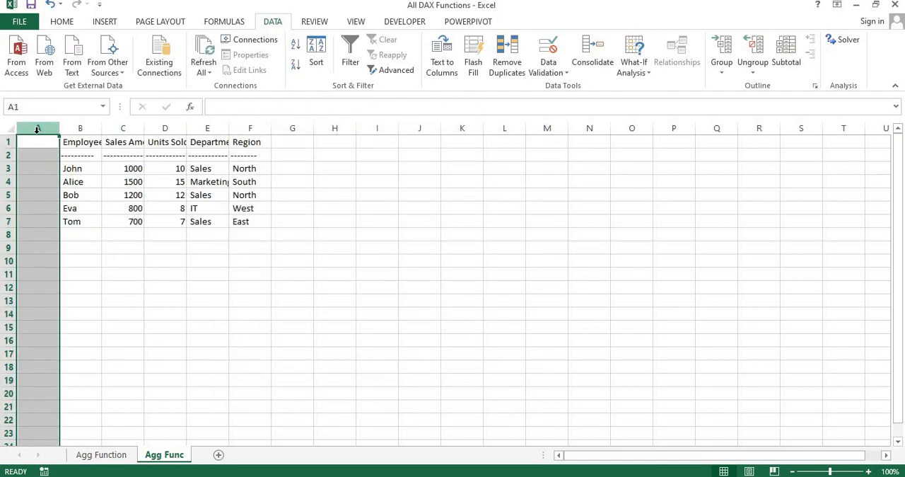
key("ctrl+minus")
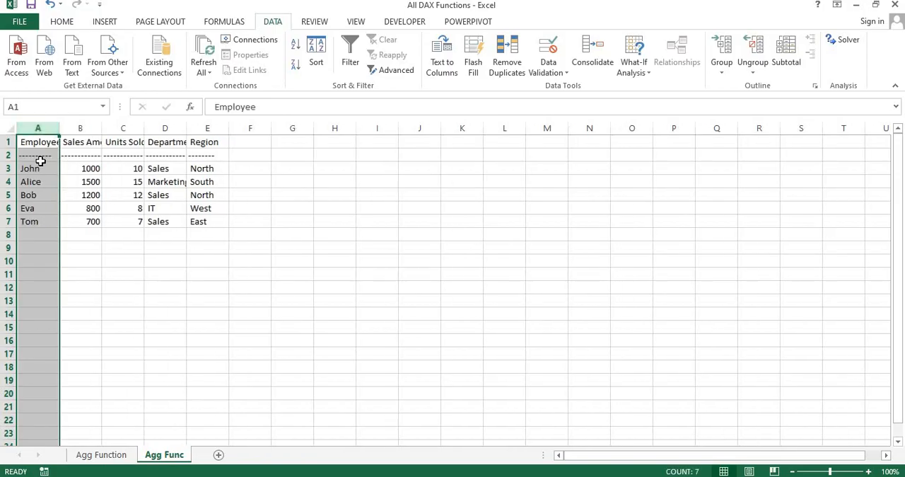
left_click(40, 159)
key("shift+space")
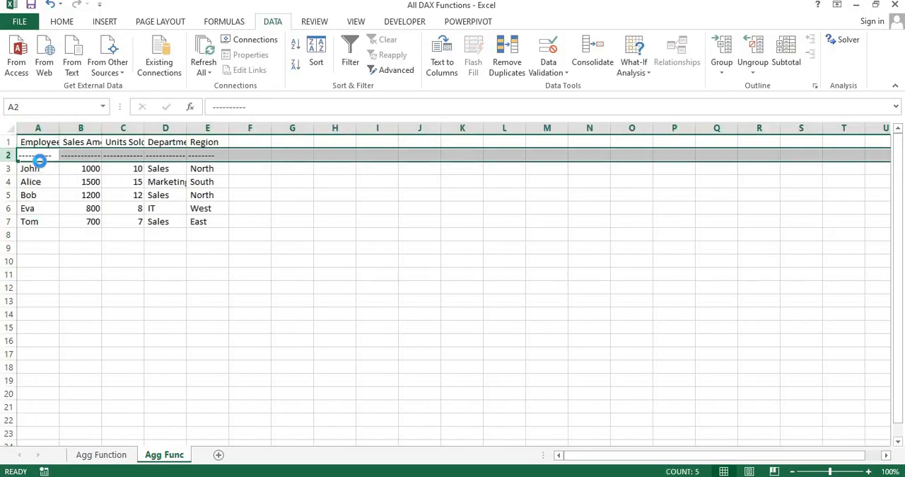
key("ctrl+minus")
Fit the column widths to the data and convert A1:E6 into a table with headers
left_click(113, 213)
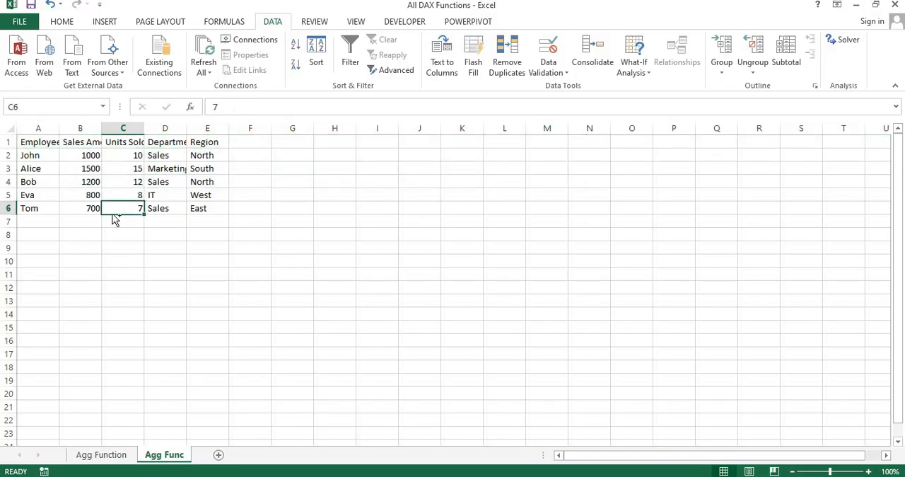
key("ctrl+a")
key("alt+o")
key("c")
key("a")
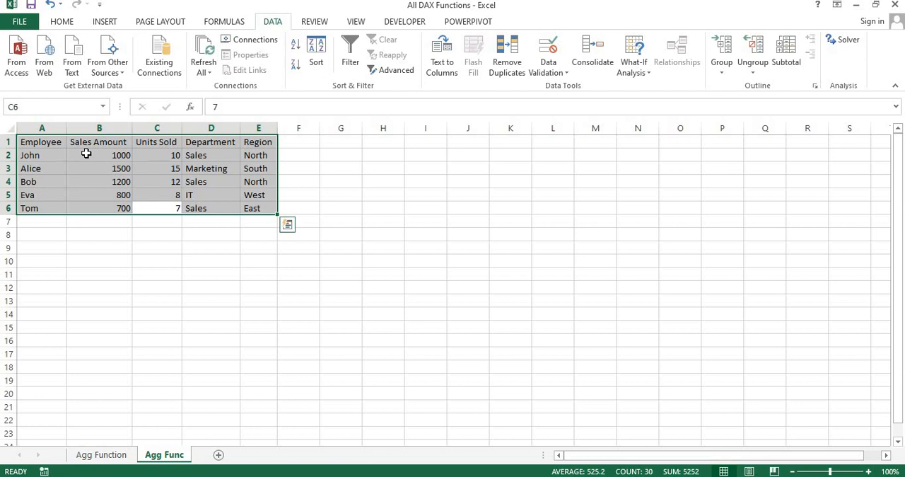
key("ctrl+t")
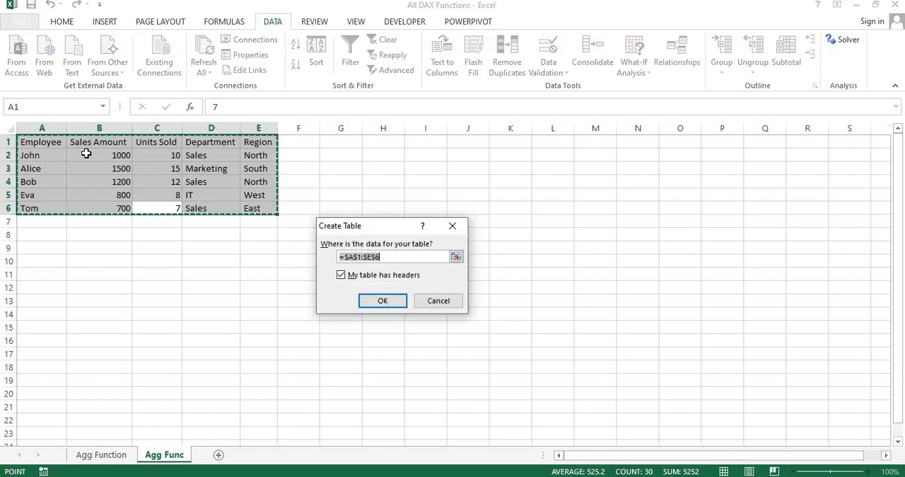
key("Return")
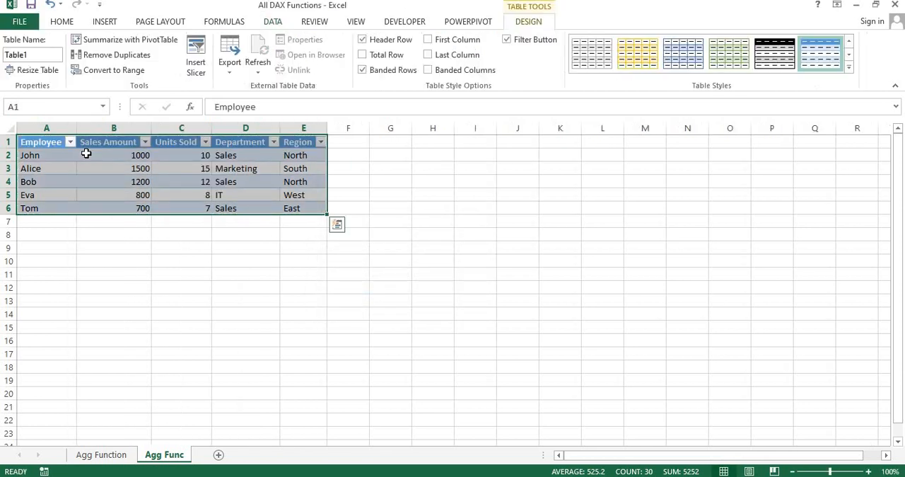
Autofit the column widths of the whole new table so the headers and filter arrows fit
left_click(176, 219)
key("ctrl+Up")
key("ctrl+Up")
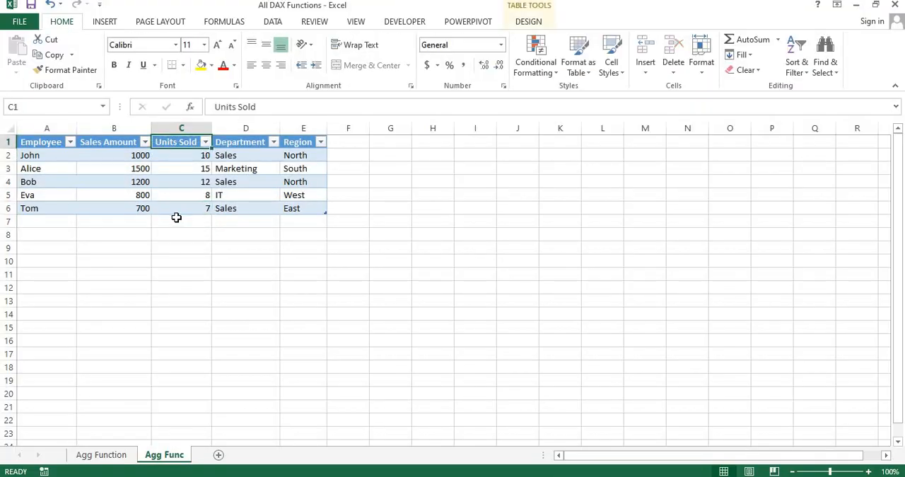
key("ctrl+Left")
key("ctrl+a")
key("alt+h")
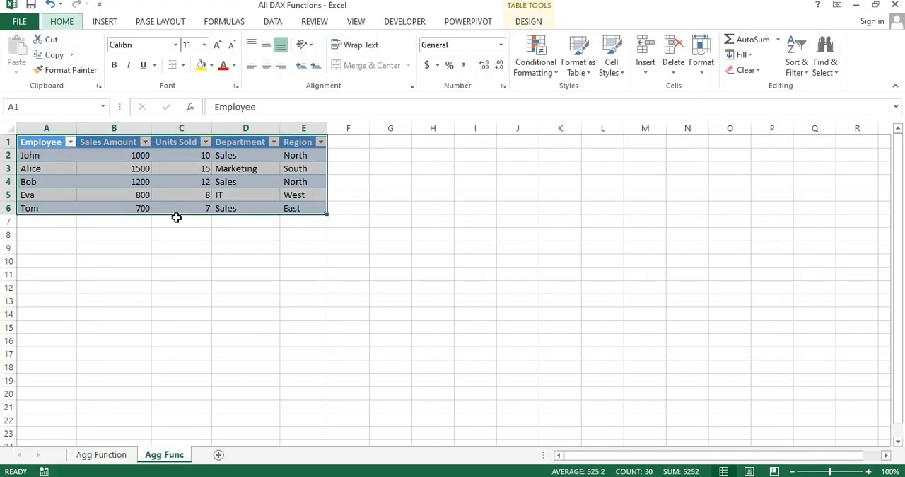
key("o")
key("i")
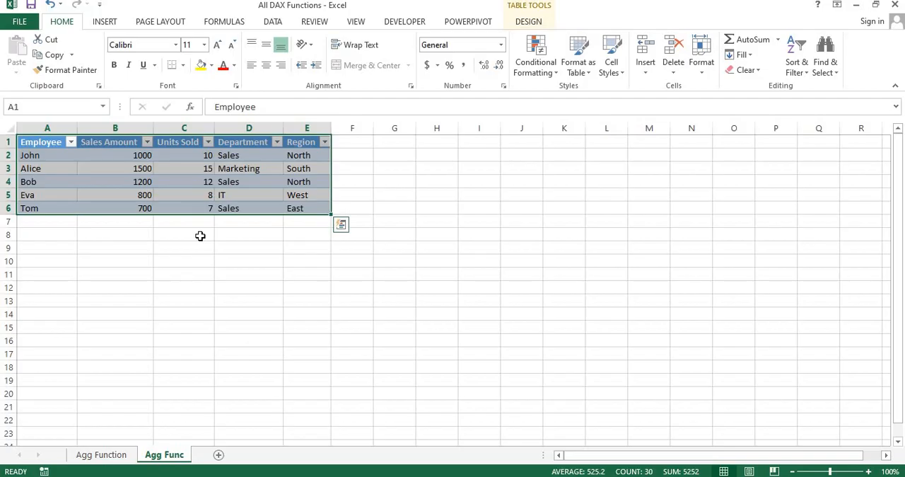
left_click(200, 236)
Switch back to Power BI, open Power Query Editor and view the Source step of the DAX Agg Functions query
key("alt+Tab")
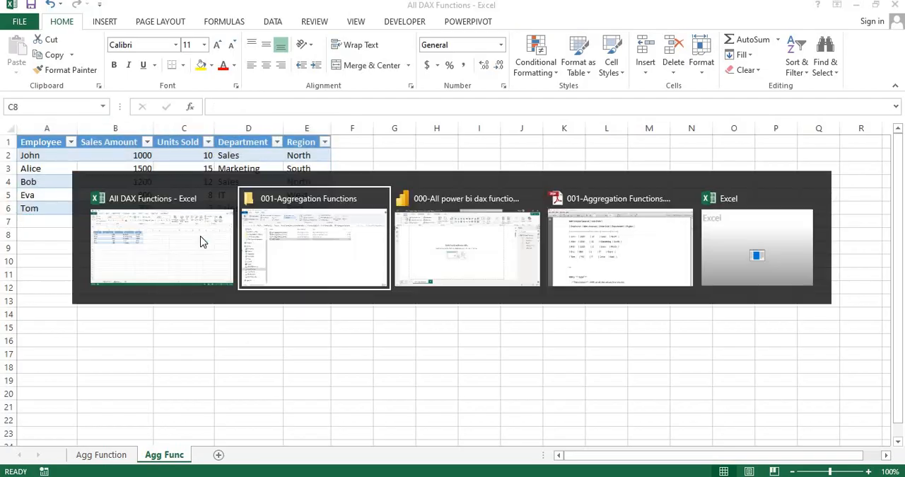
key("alt+Tab")
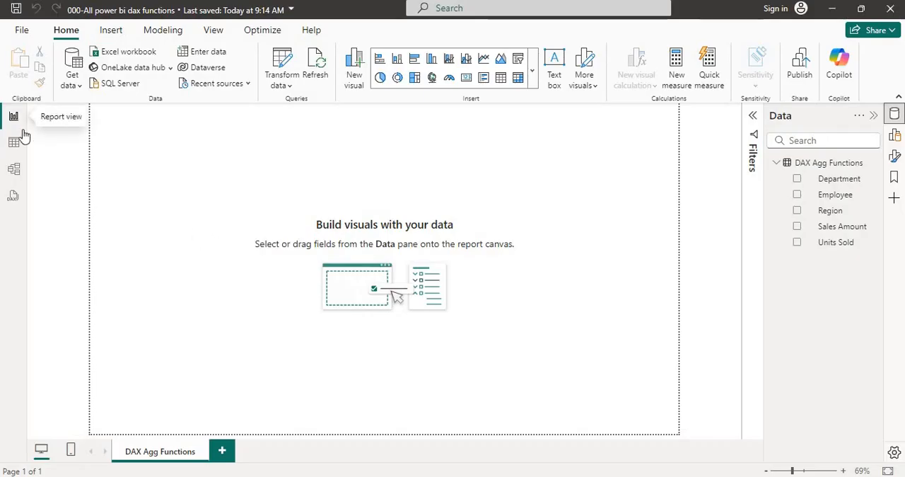
left_click(290, 85)
left_click(295, 106)
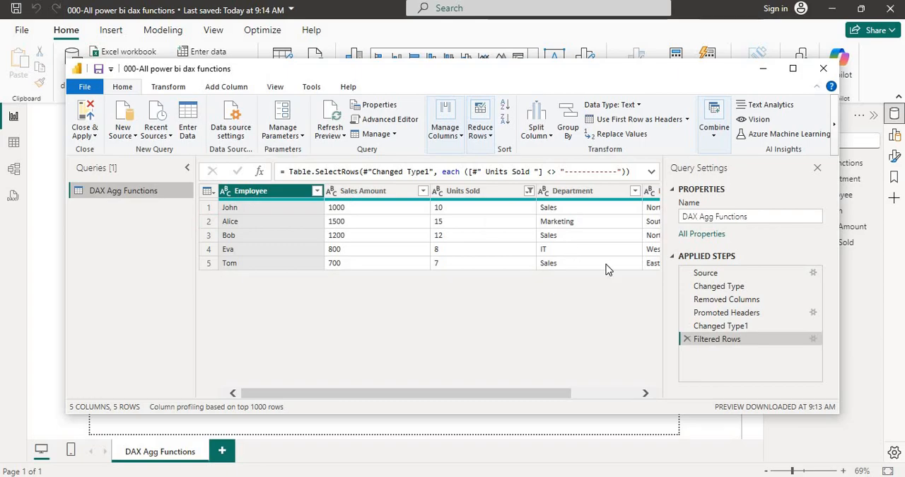
left_click(711, 275)
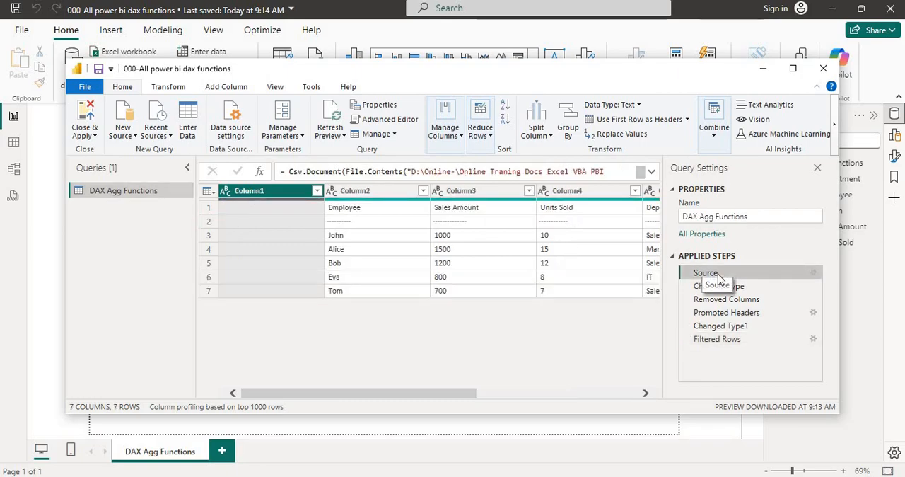
Review the query's applied steps one by one, from Changed Type through Removed Columns and Promoted Headers to Filtered Rows
left_click(718, 290)
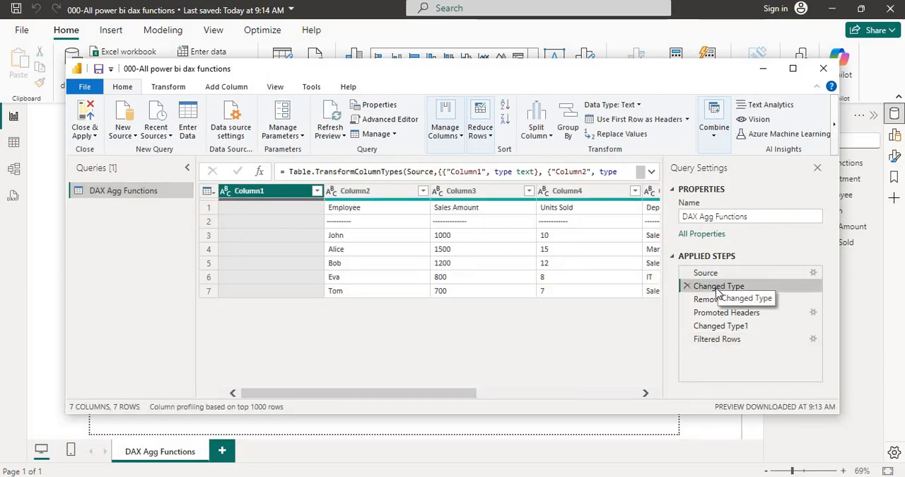
left_click(716, 300)
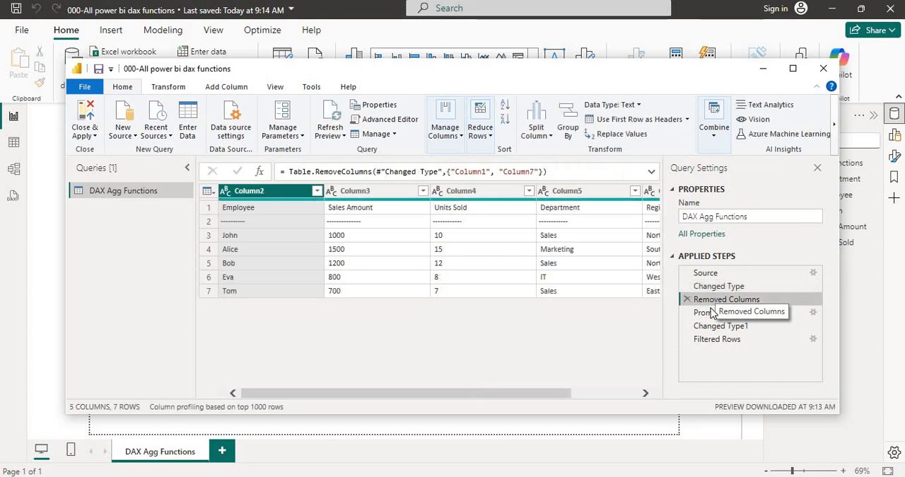
left_click(711, 314)
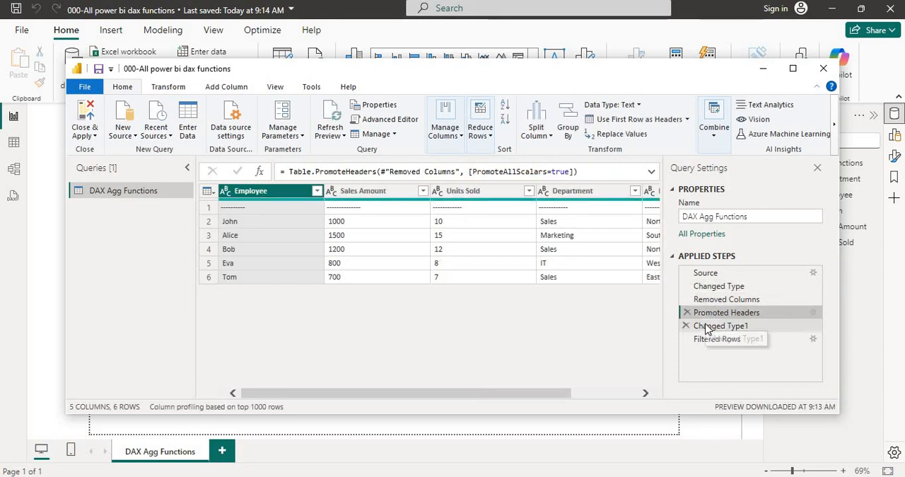
left_click(705, 329)
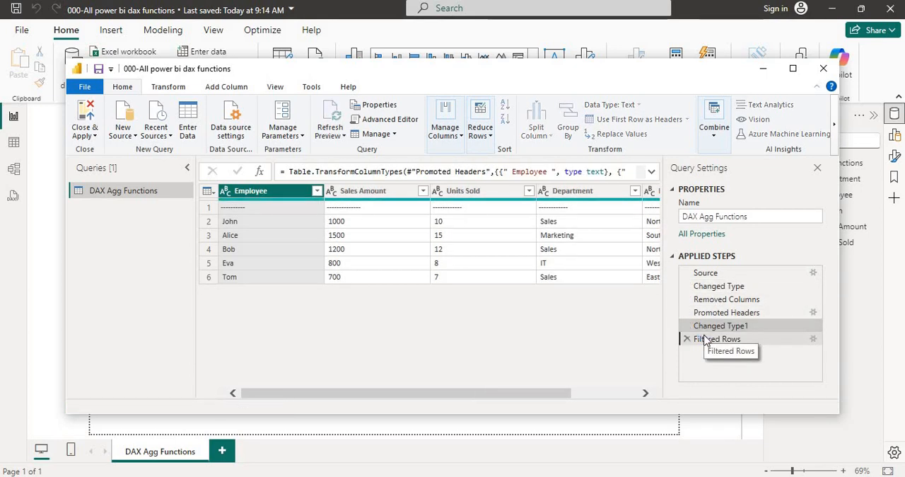
left_click(708, 339)
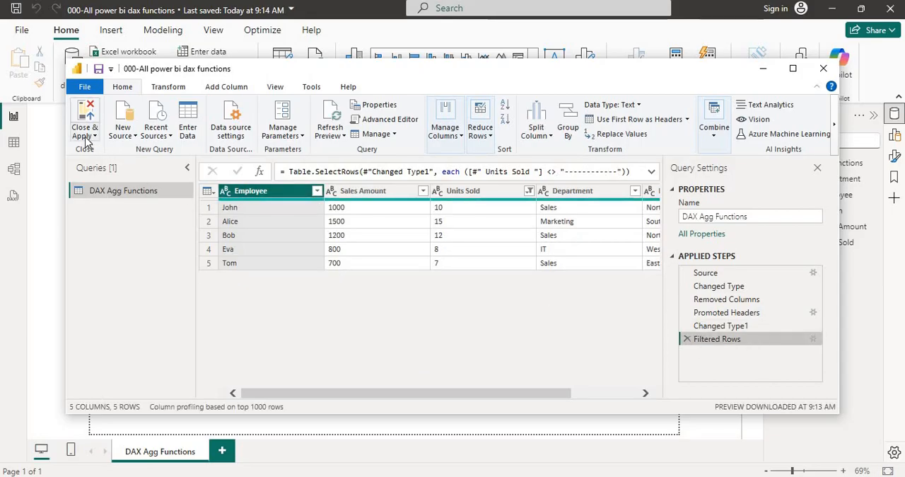
Close Power Query Editor and apply the DAX Agg Functions query to the report
left_click(755, 215)
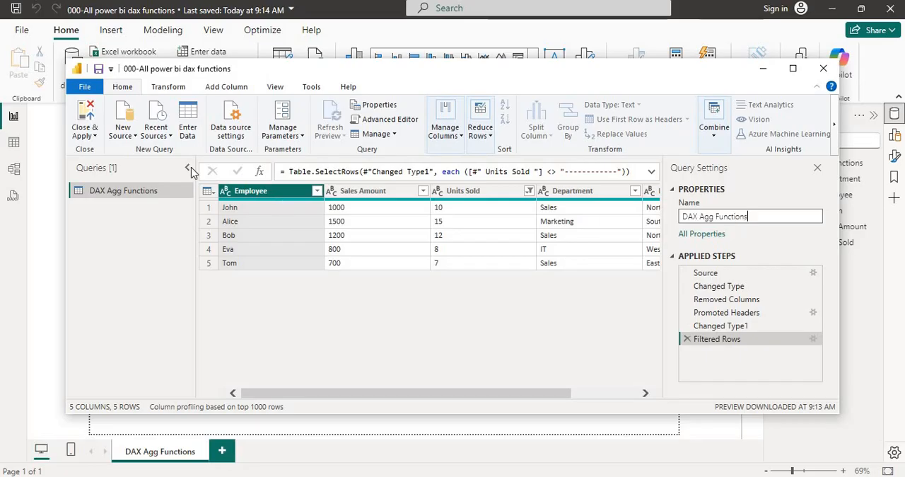
left_click(88, 138)
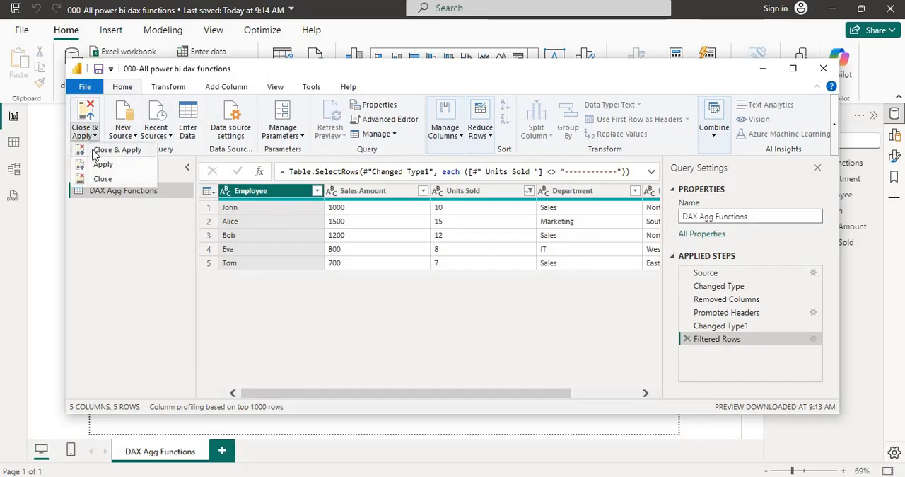
left_click(93, 150)
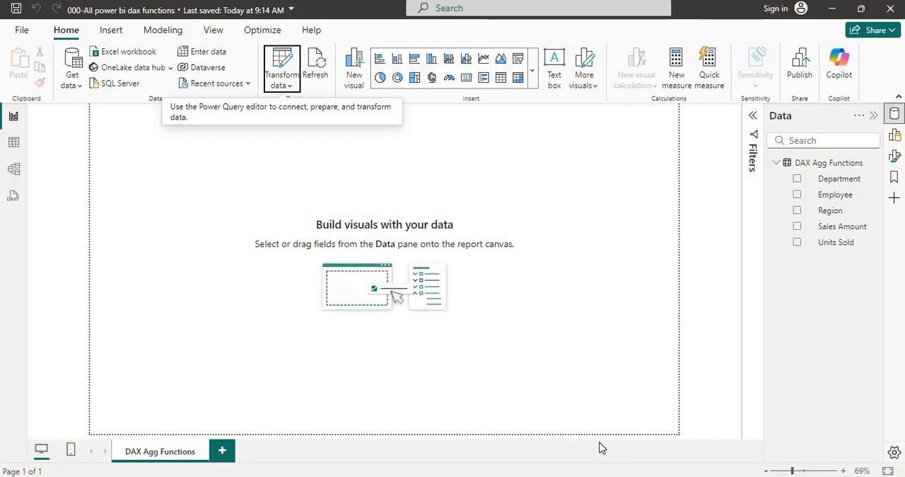
Switch to the Aggregation Functions PDF in Adobe Reader and read the SUM description and DAX example
key("alt+Tab")
key("alt+Tab")
key("alt+Tab")
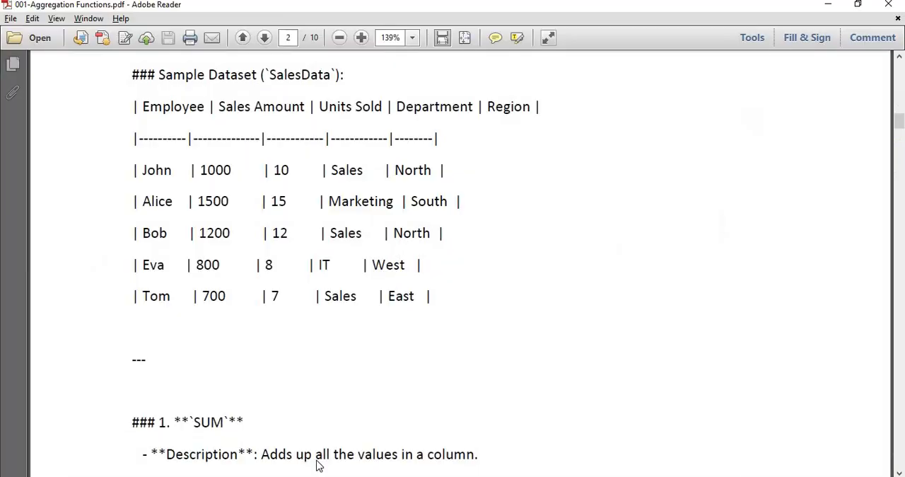
scroll(269, 429, "down", 5)
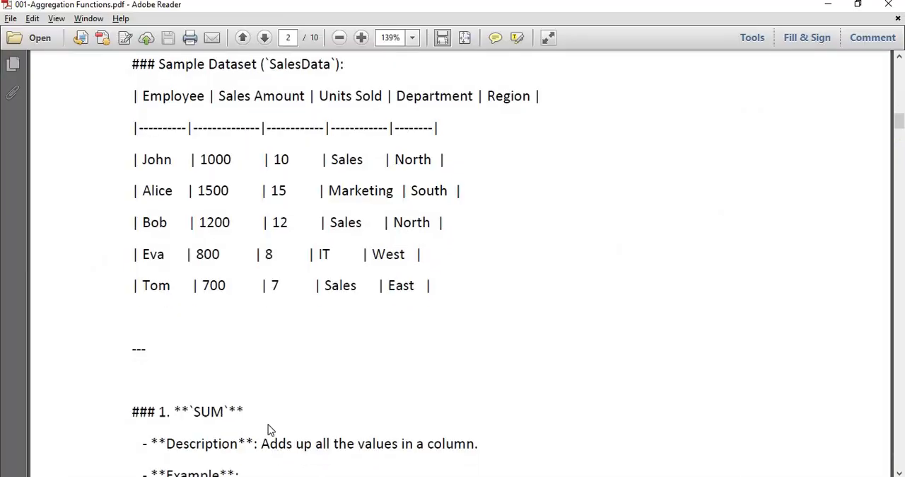
scroll(269, 430, "down", 1)
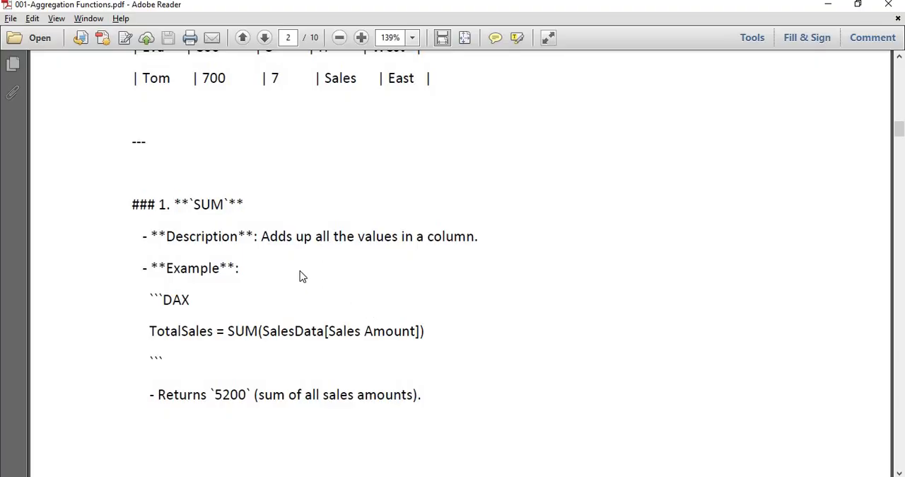
Switch to the All DAX Functions workbook in Excel and enter the heading Sum in cell G1
key("alt+Tab")
key("alt+Tab")
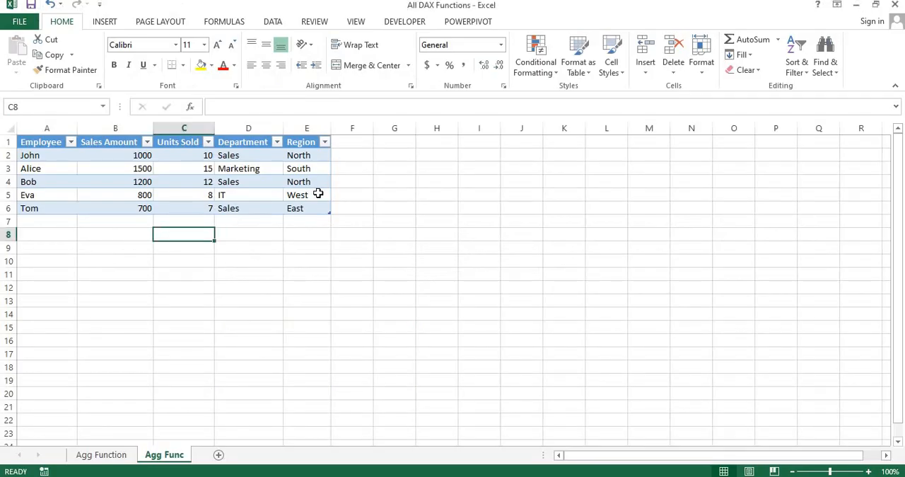
left_click(408, 144)
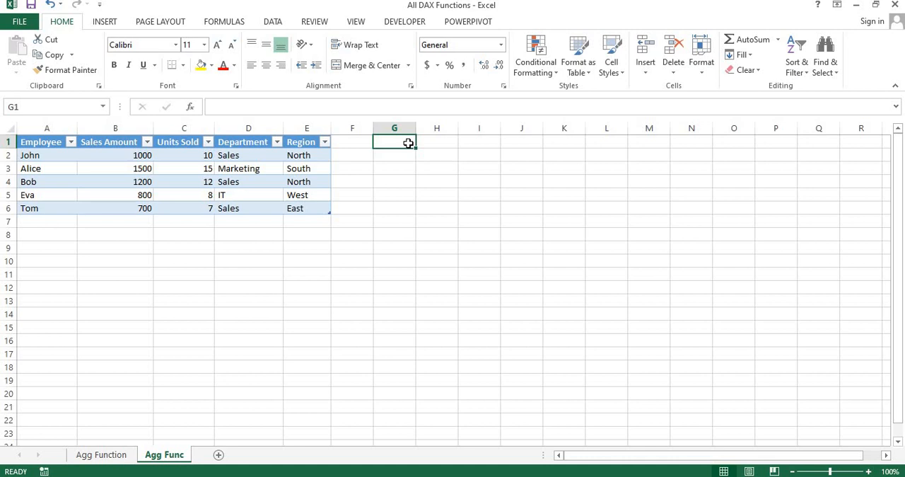
type("Sum")
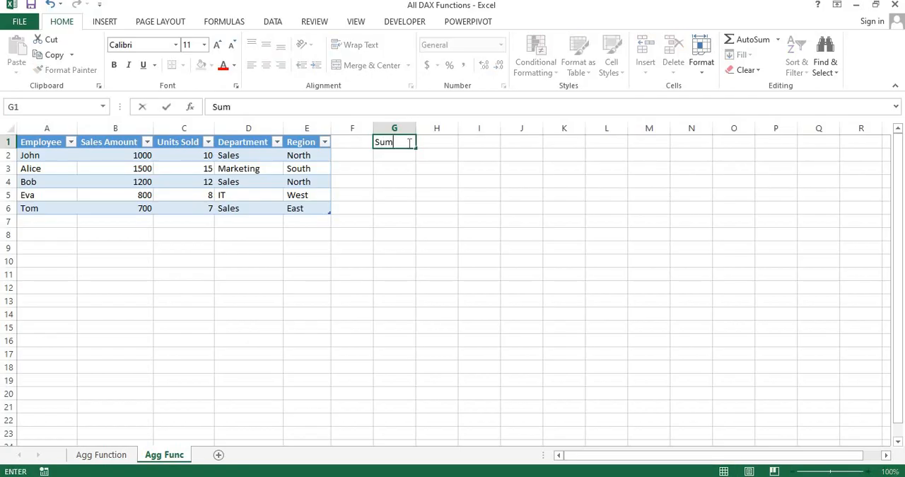
key("Return")
Enter a SUM formula in G2 that totals the table's whole Sales Amount column
type("=")
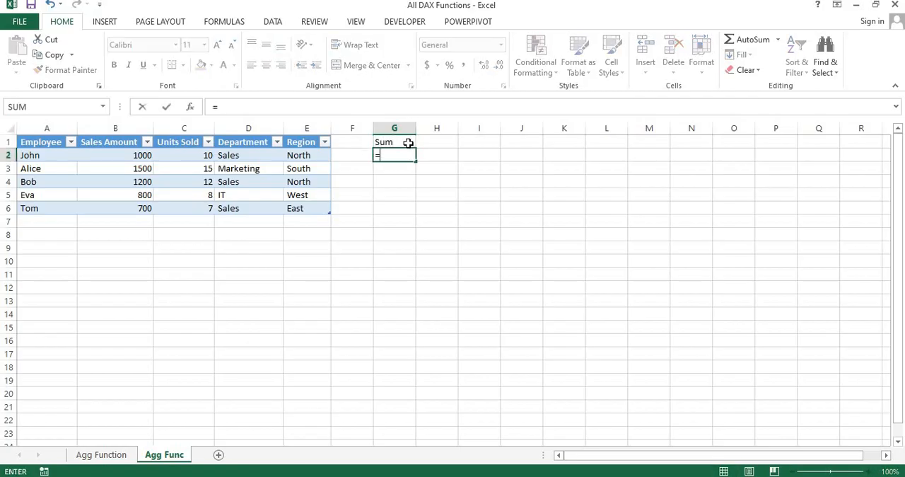
type("sum")
key("Tab")
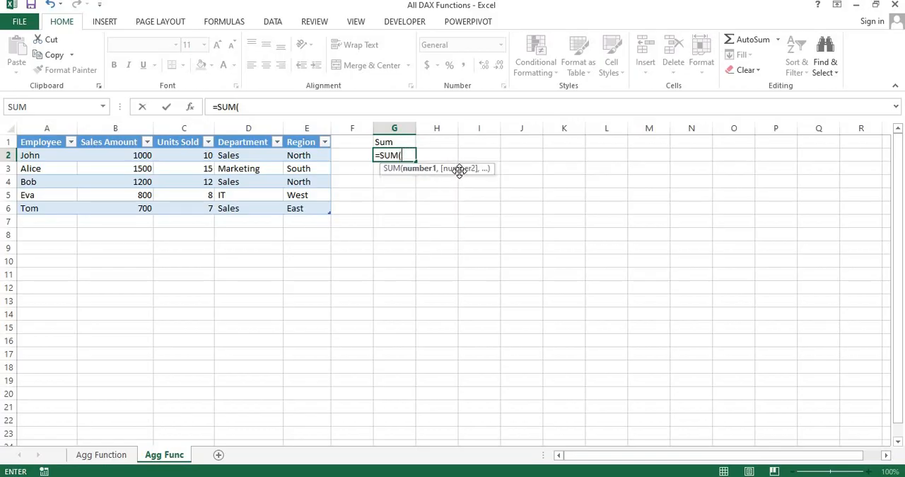
left_click(116, 154)
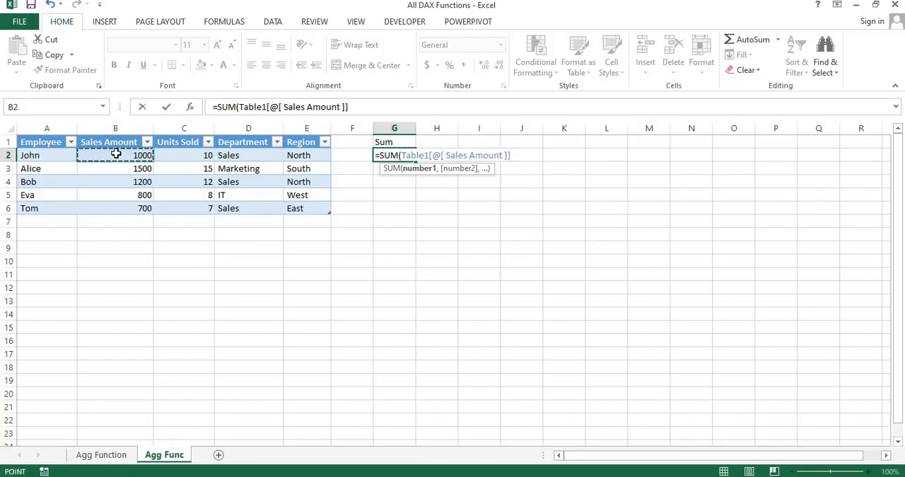
key("ctrl+shift+Down")
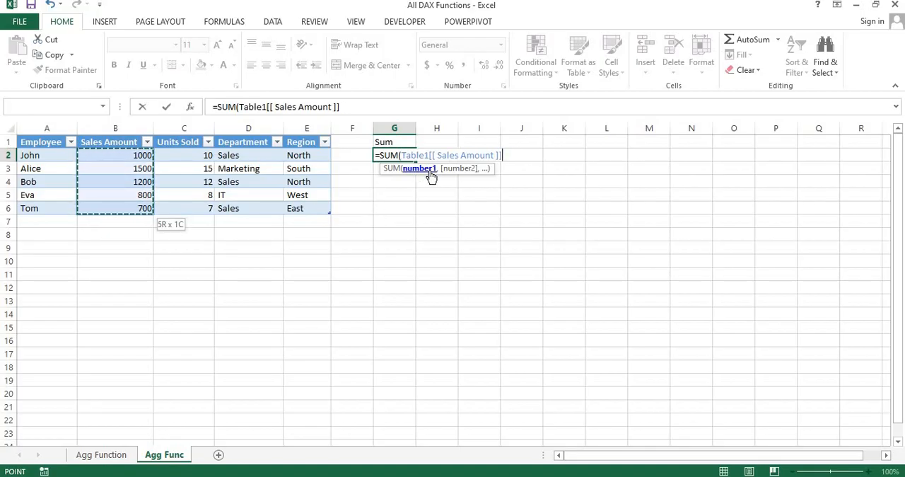
type(")")
key("Return")
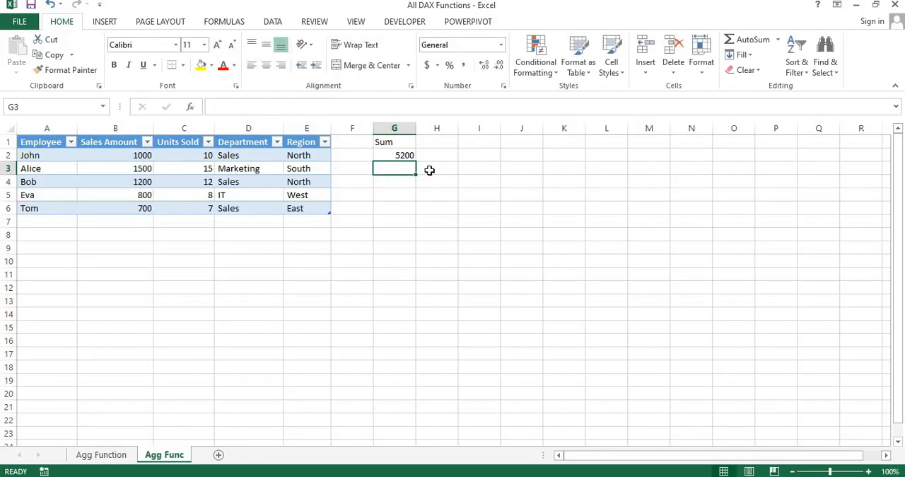
key("Up")
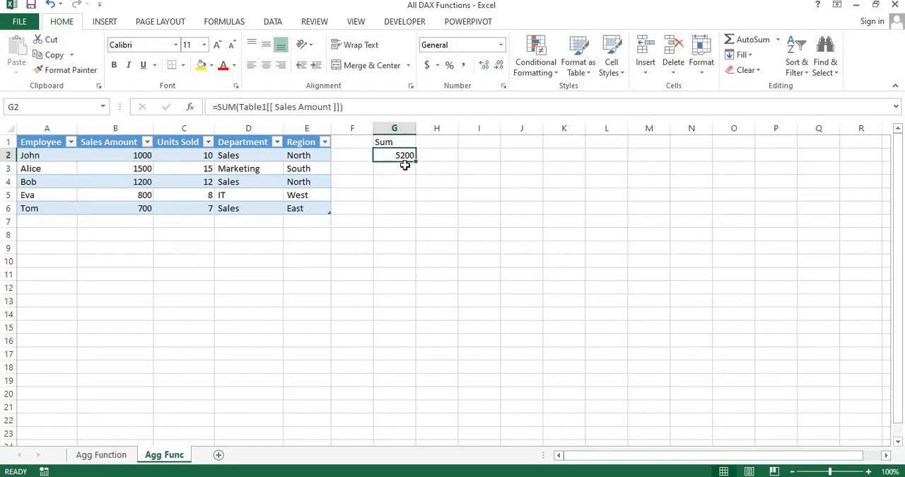
Check the formula in G2 against the status bar sum of the Sales Amount values in B2:B6
left_click(127, 154)
key("shift+Down")
key("shift+Down")
key("shift+Down")
key("shift+Down")
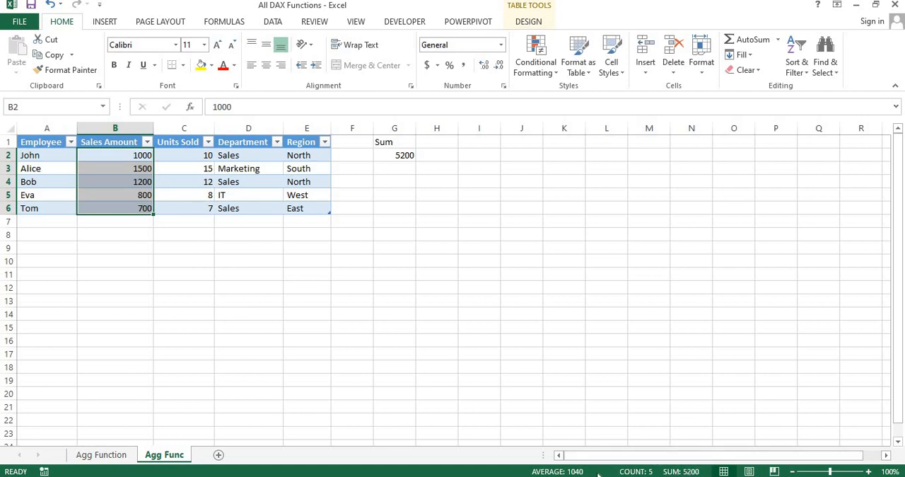
left_click(388, 156)
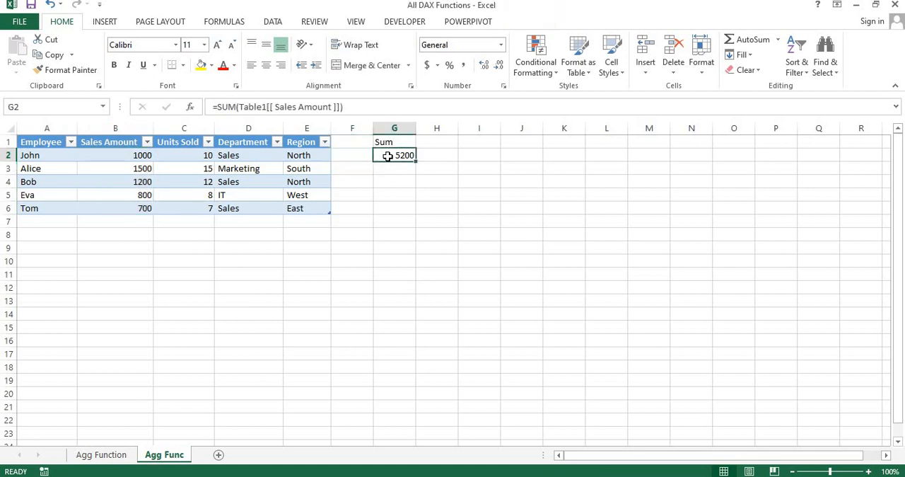
Compare the Excel SUM formula in G2 with the TotalSales example in the PDF
key("alt+Tab")
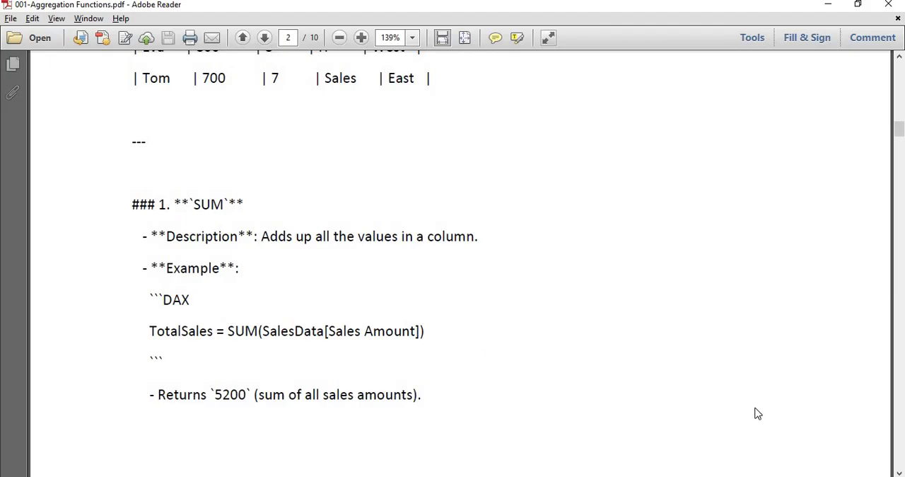
key("alt+Tab")
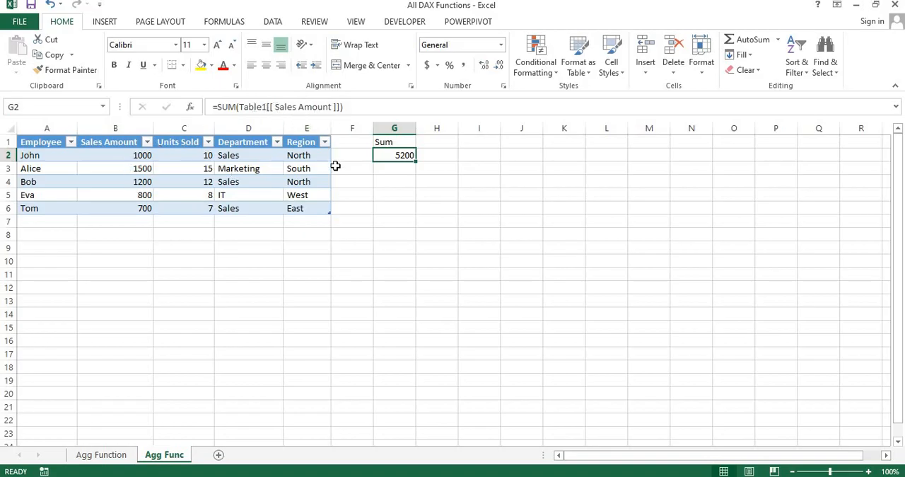
key("alt+Tab")
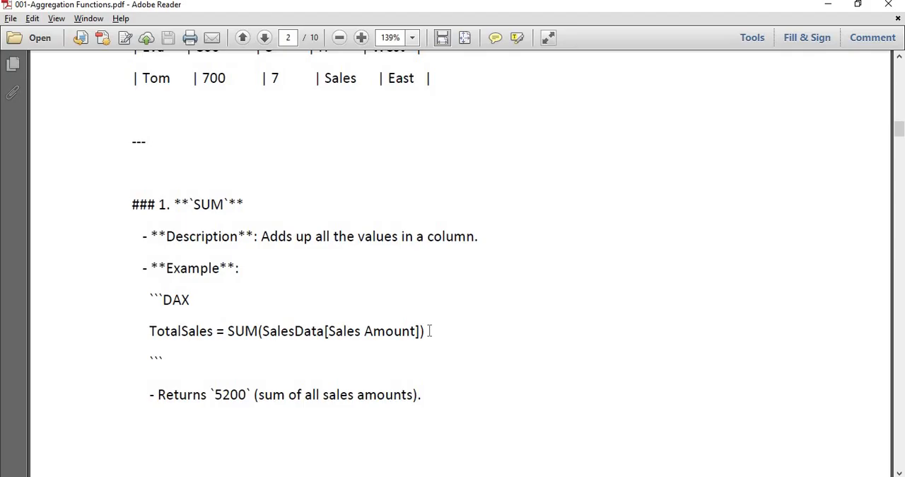
Switch to Power BI and add a new measure to the DAX Agg Functions table
key("alt+Tab")
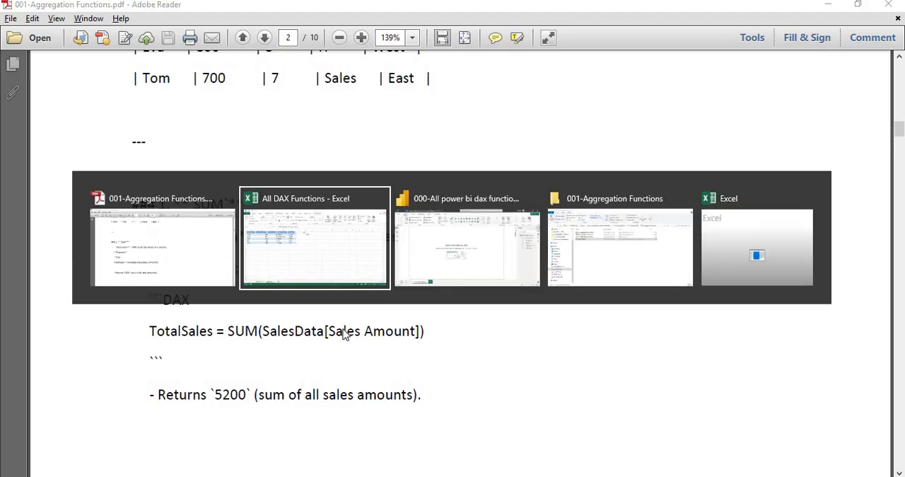
key("alt+Tab")
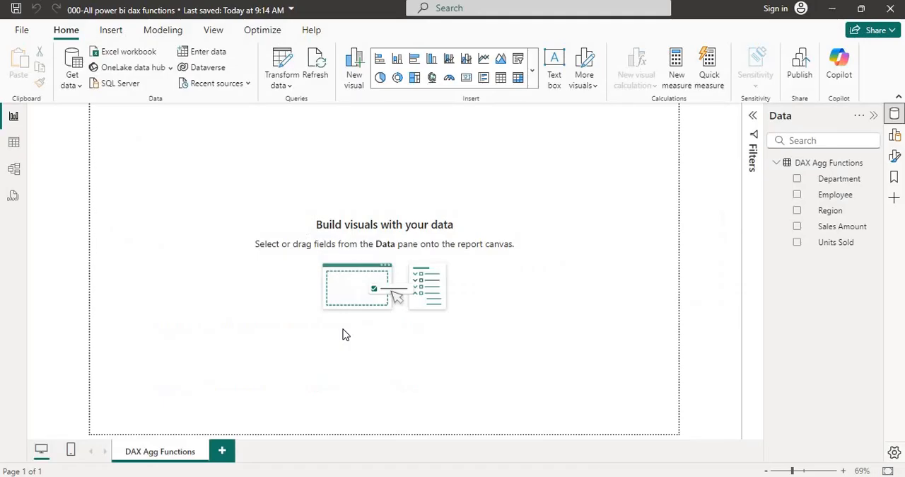
right_click(803, 164)
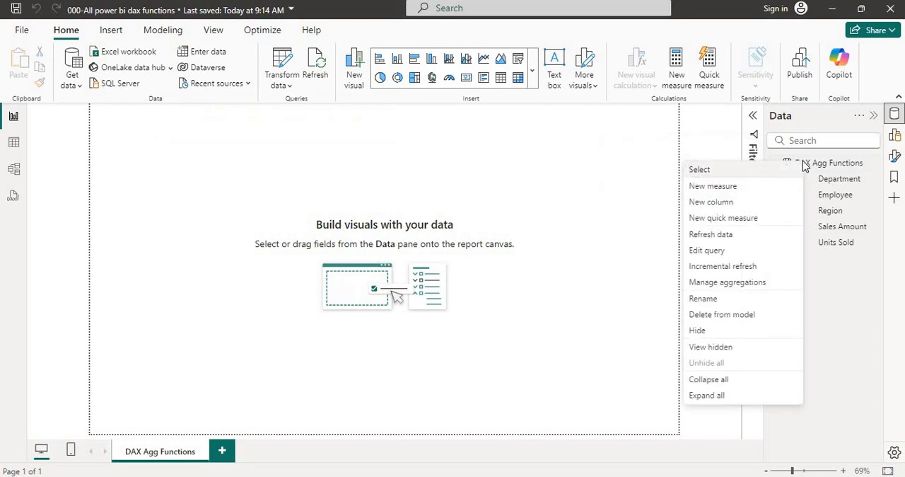
left_click(763, 188)
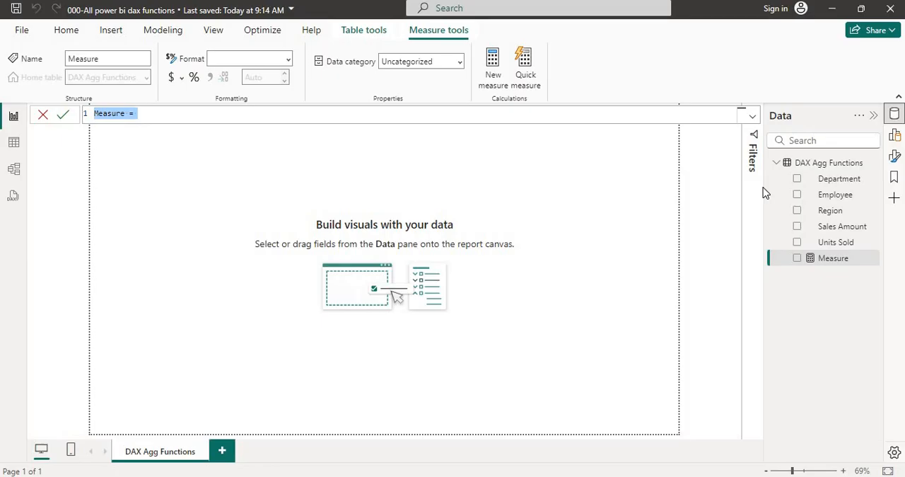
Look up the measure name in the PDF's SUM example and return to the new measure in Power BI
key("alt+Tab")
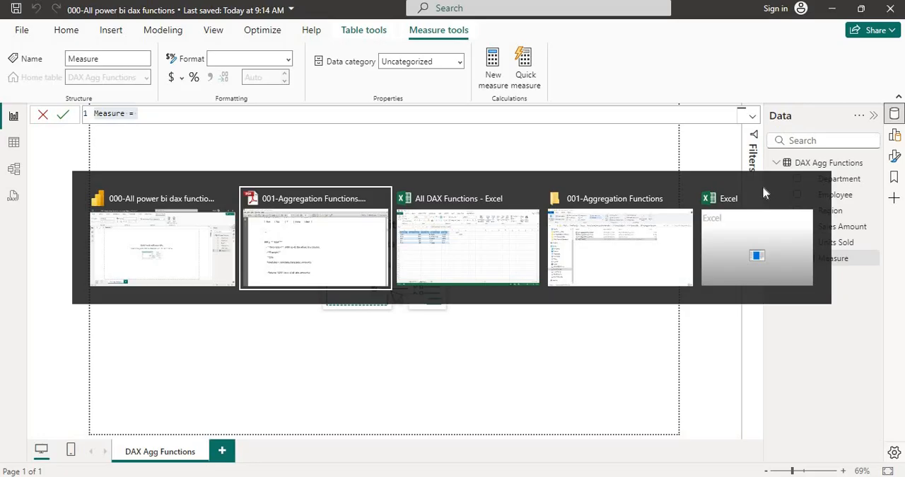
key("alt+Tab")
key("alt+Tab")
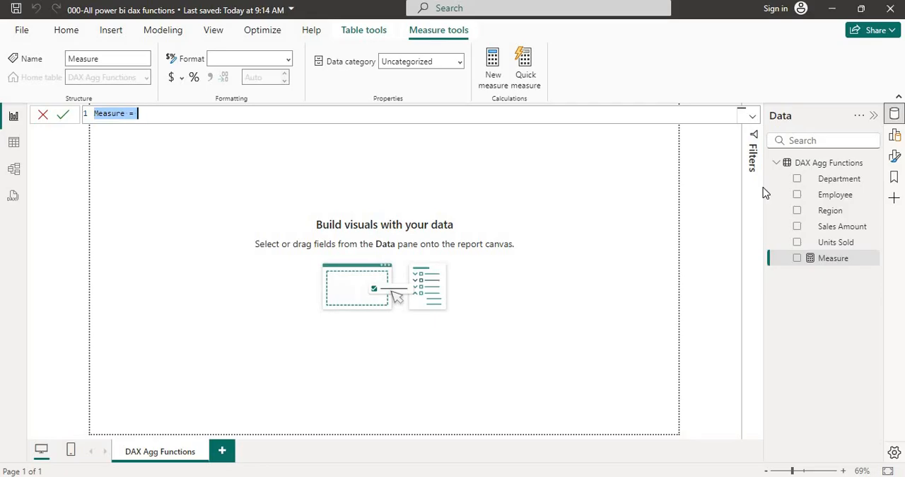
key("alt+Tab")
key("alt+Tab")
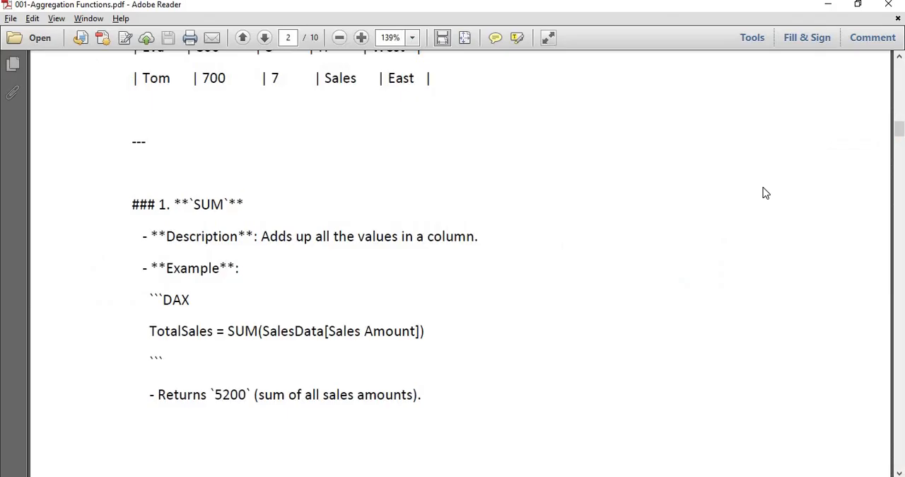
key("alt+Tab")
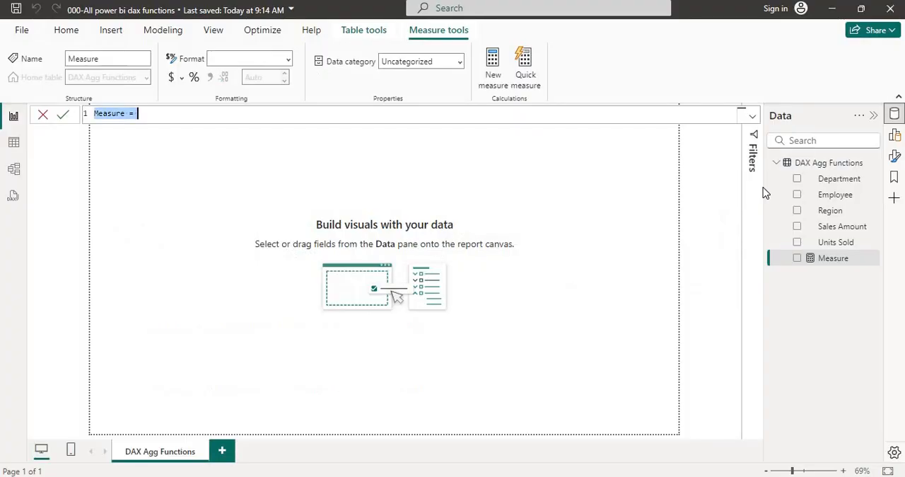
Replace the default name in the measure formula with TotalSales, keeping the equals sign, and switch back to the PDF's SUM example
key("Left")
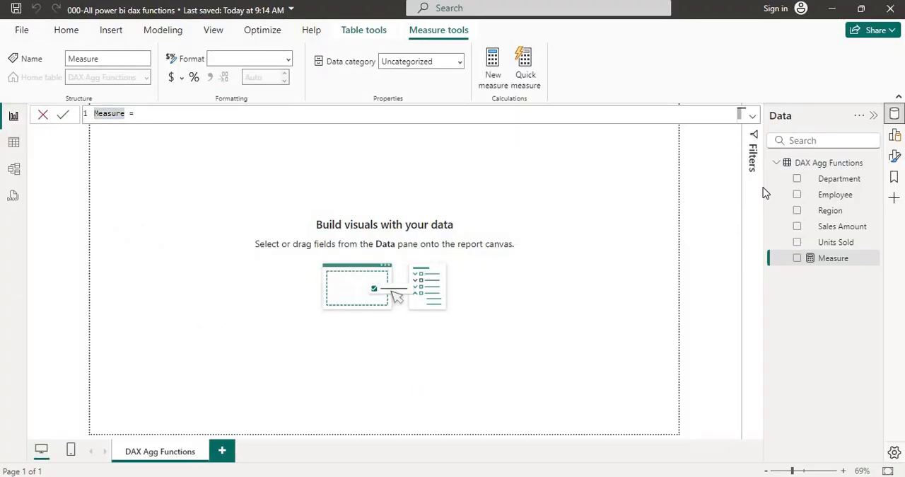
key("shift+Right")
key("shift+Right")
key("shift+Right")
key("shift+Right")
key("shift+Right")
key("shift+Right")
key("shift+Right")
type("To")
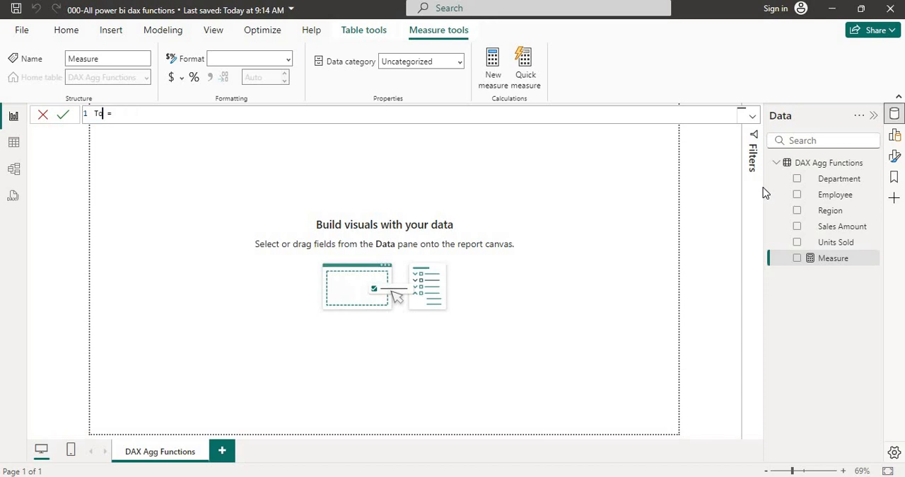
type("tala")
type("ales")
key("alt+Tab")
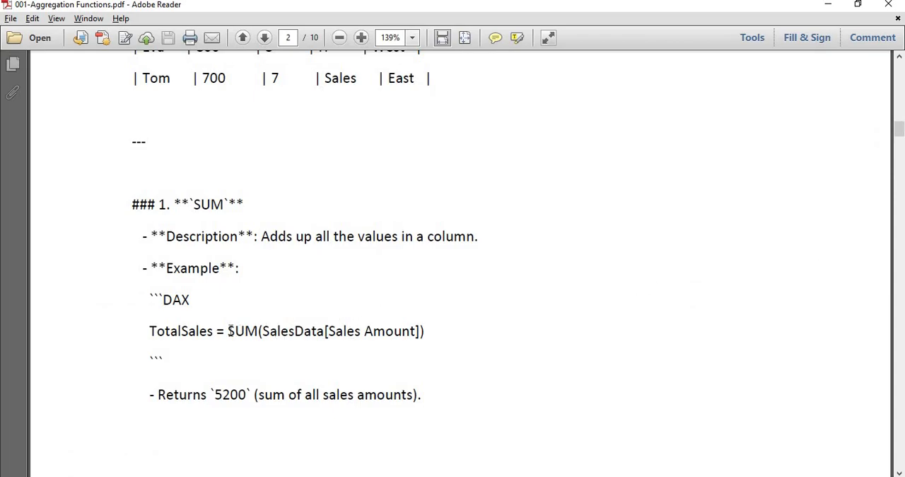
Examine the function, table name and column name in the PDF's TotalSales example
left_click_drag(229, 330, 261, 331)
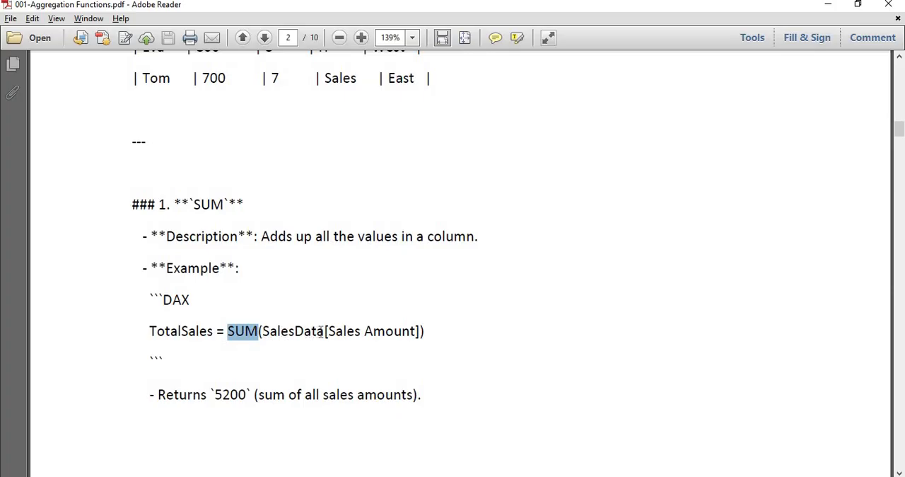
left_click_drag(325, 331, 265, 331)
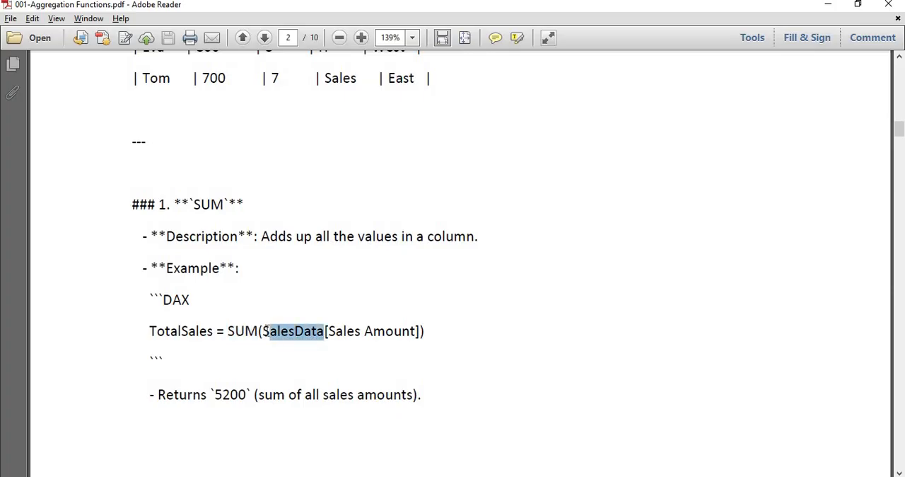
left_click_drag(402, 331, 347, 338)
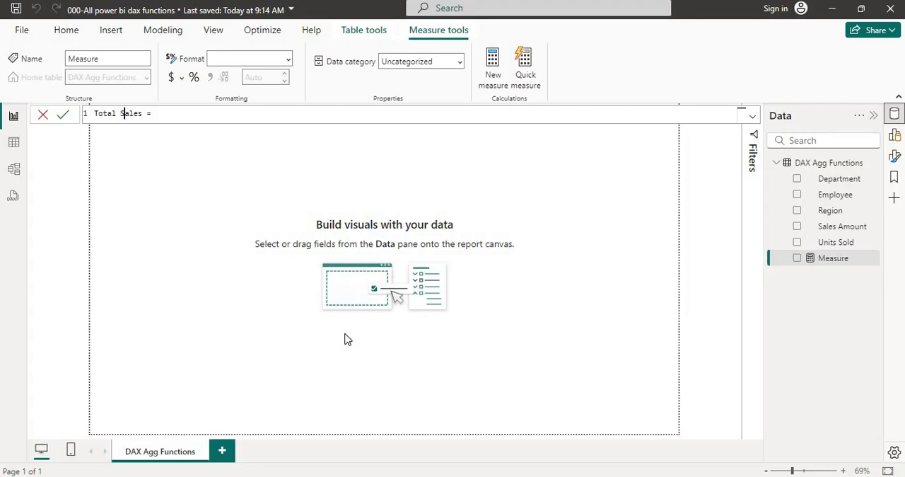
In Power BI, complete the Total Sales measure as SUM('DAX Agg Functions'[ Sales Amount ]) and commit it
key("End")
type("sum")
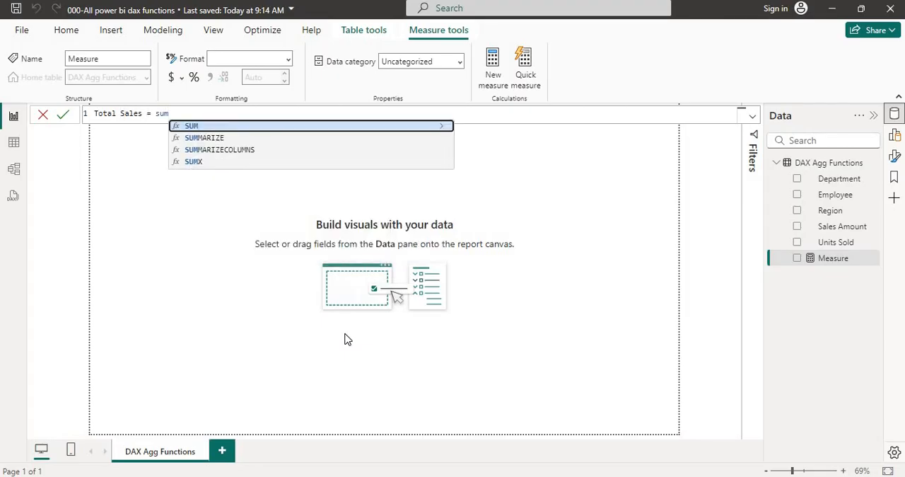
key("Tab")
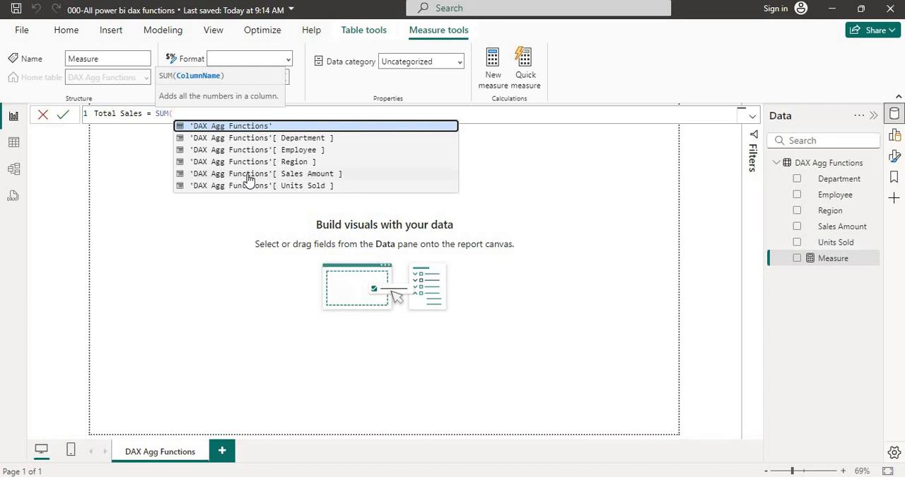
left_click(306, 180)
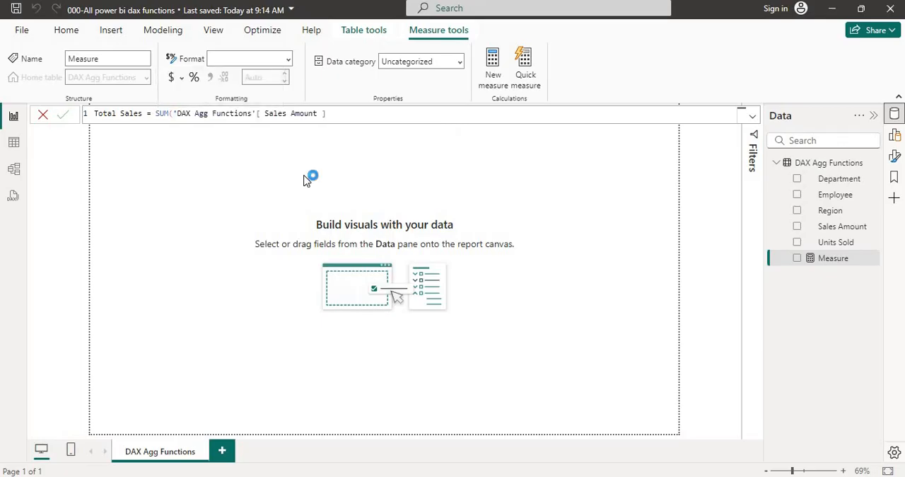
left_click(358, 113)
type(")")
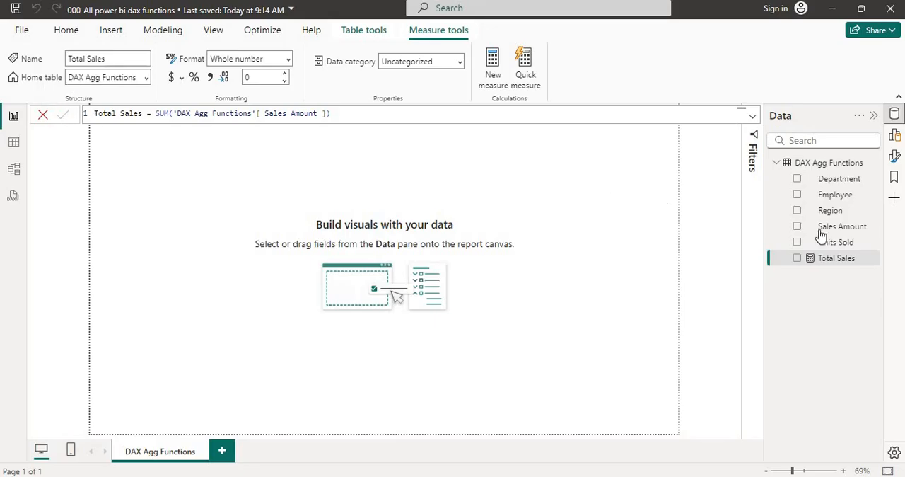
Plot the Total Sales measure by Region as a stacked column chart and check the measure's formula
left_click(798, 258)
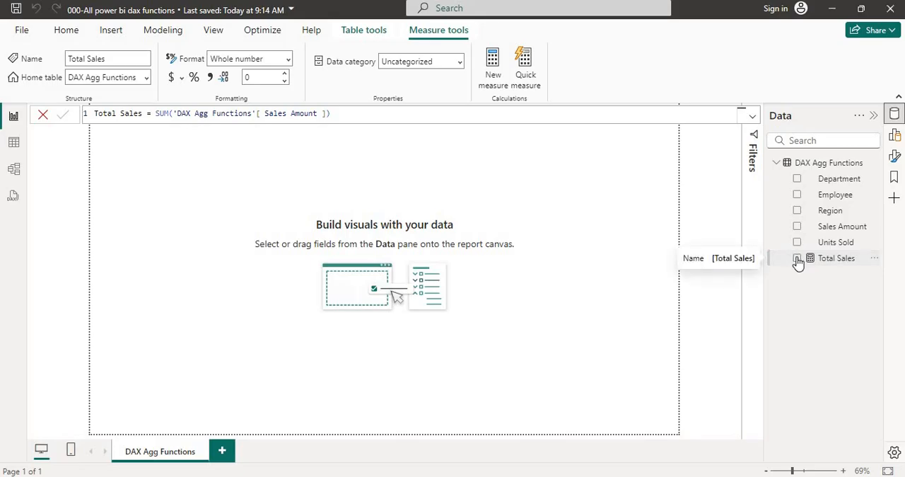
left_click(798, 259)
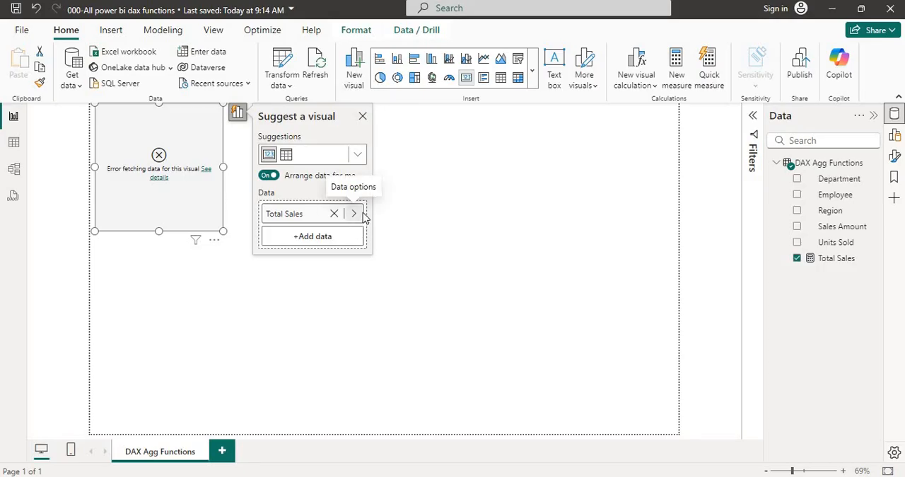
left_click(797, 212)
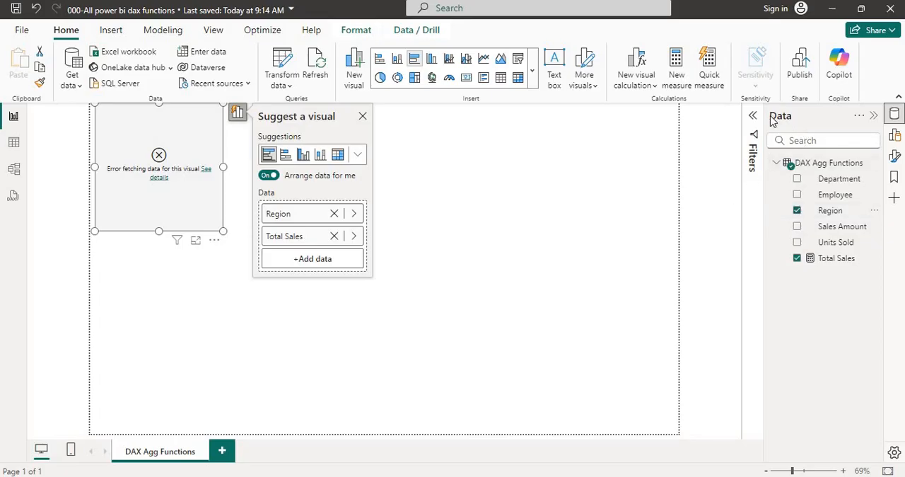
left_click(895, 134)
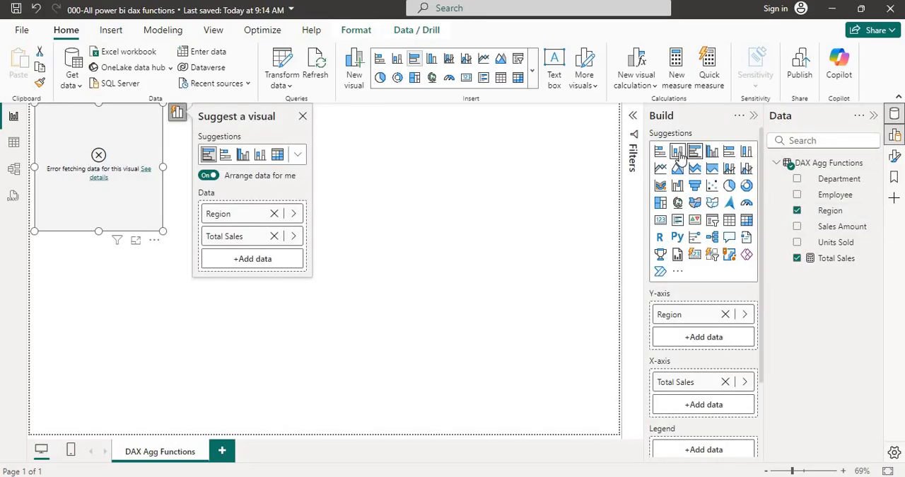
left_click(678, 153)
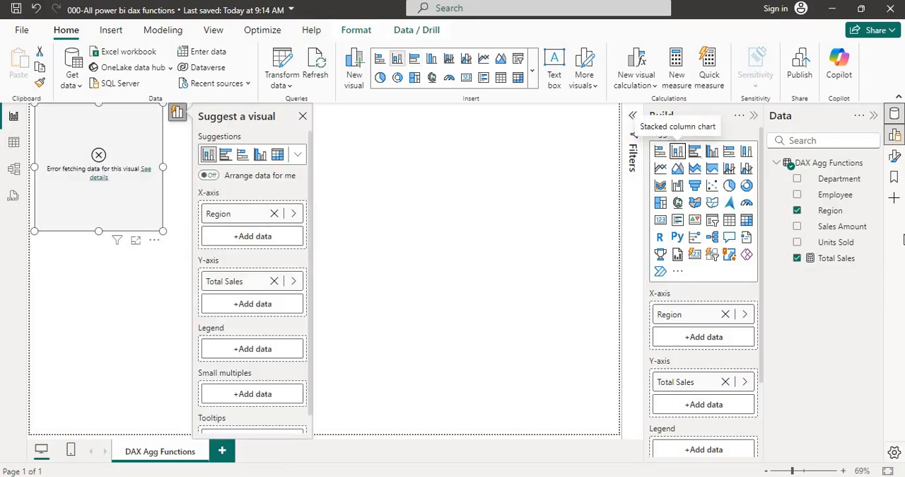
left_click(833, 259)
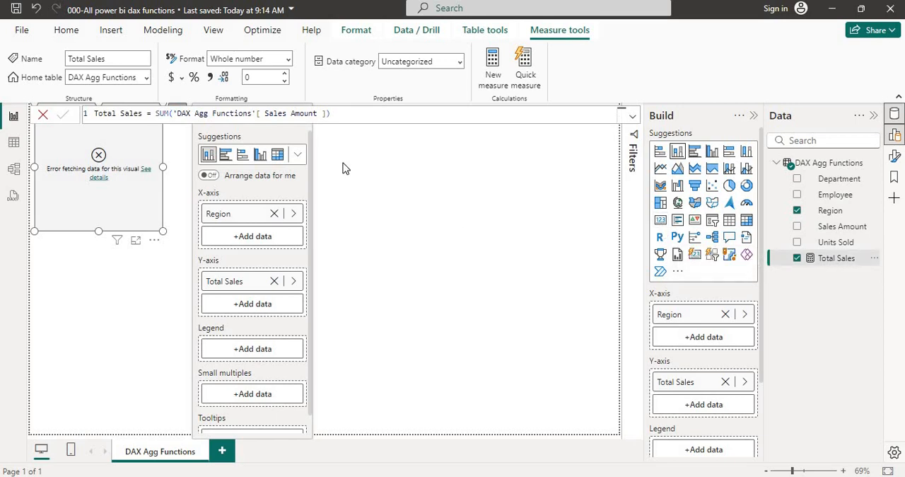
left_click(358, 117)
Add a separate card visual showing the Sales Amount field
left_click(660, 220)
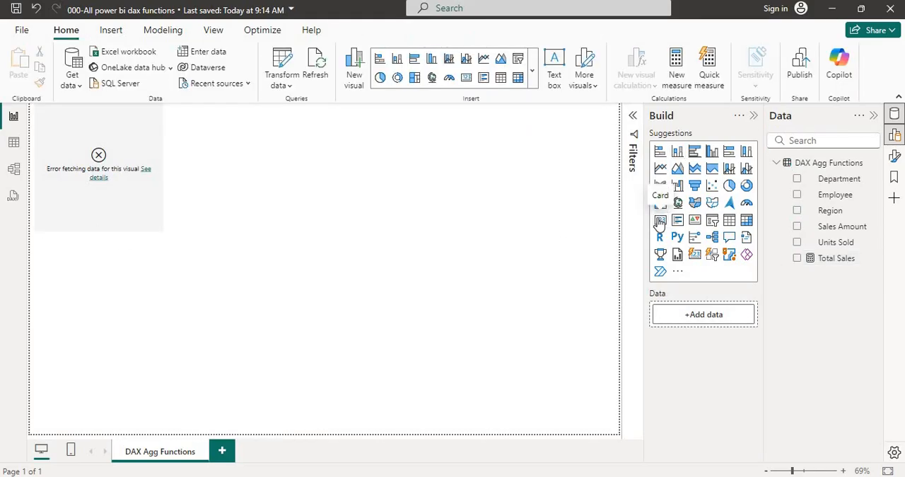
left_click(660, 222)
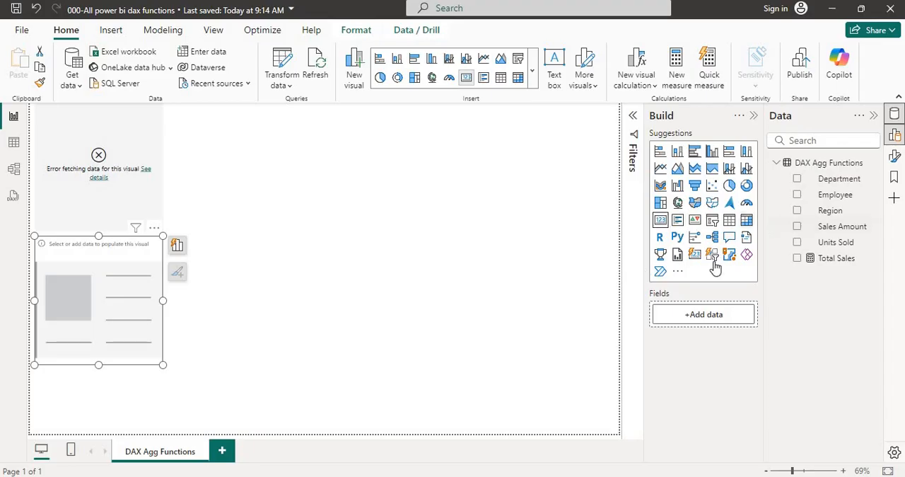
left_click(798, 226)
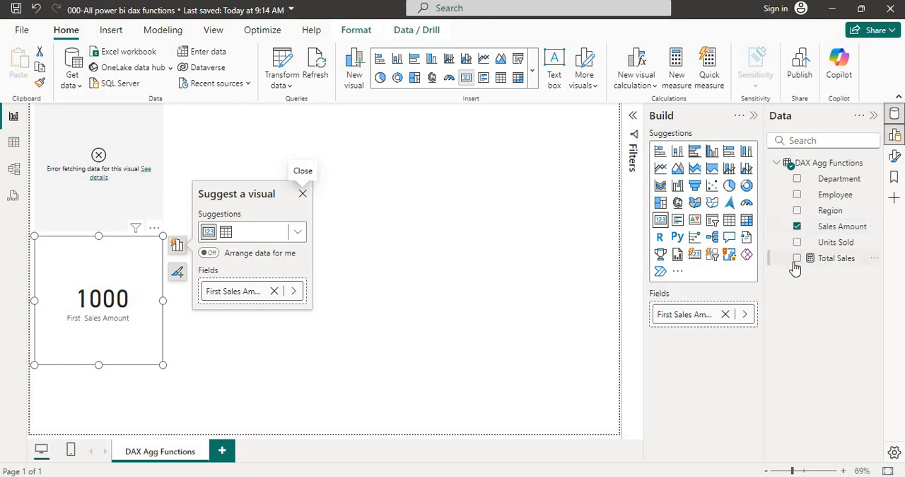
Add a second card showing the Total Sales measure and reselect that measure in the card's data options
left_click(662, 223)
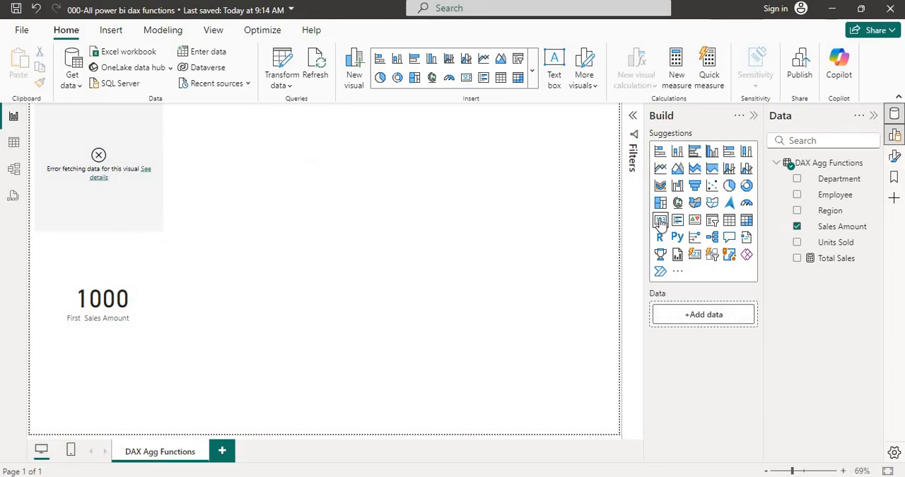
left_click(660, 221)
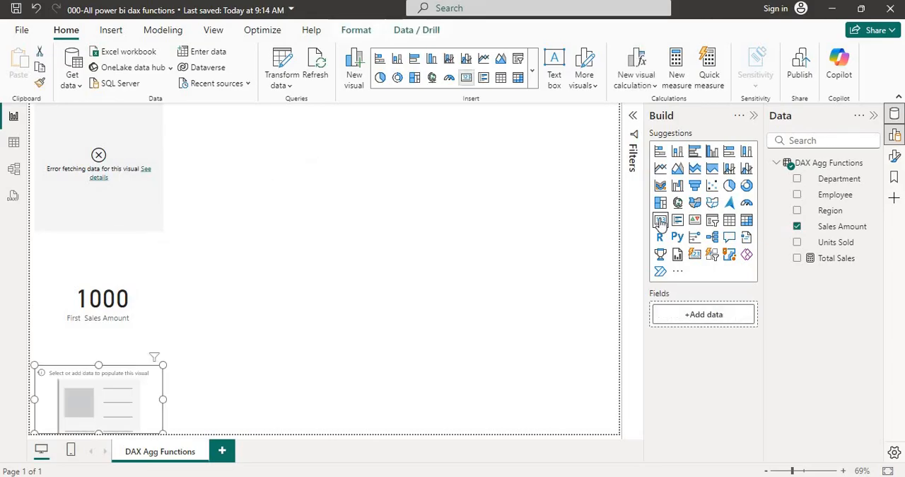
left_click(798, 258)
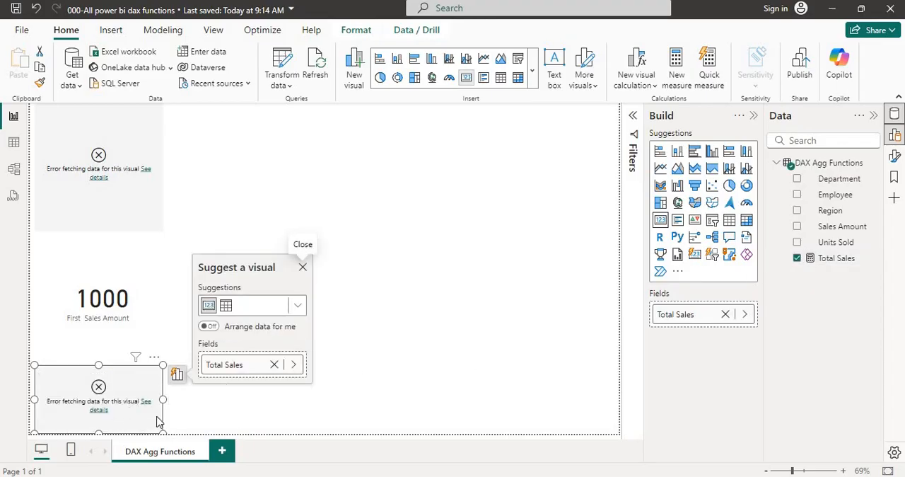
left_click(294, 364)
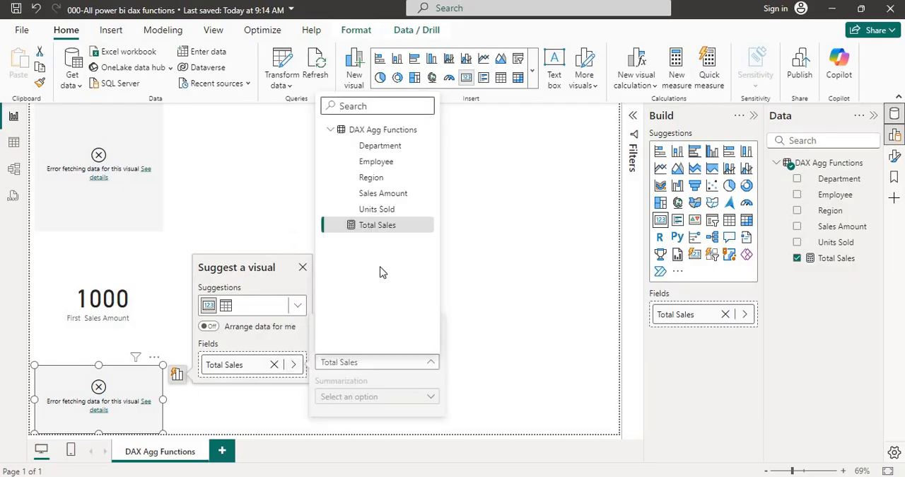
left_click(390, 226)
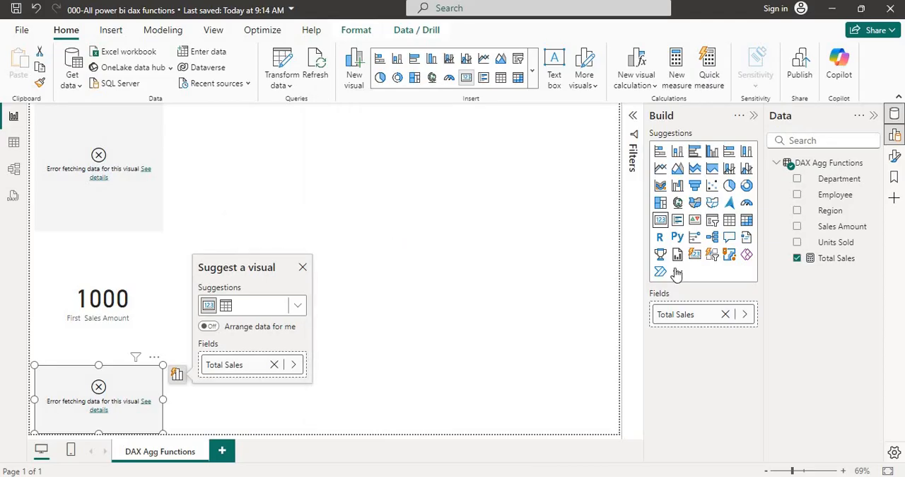
Review the Total Sales measure's formula and commit it again
left_click(827, 259)
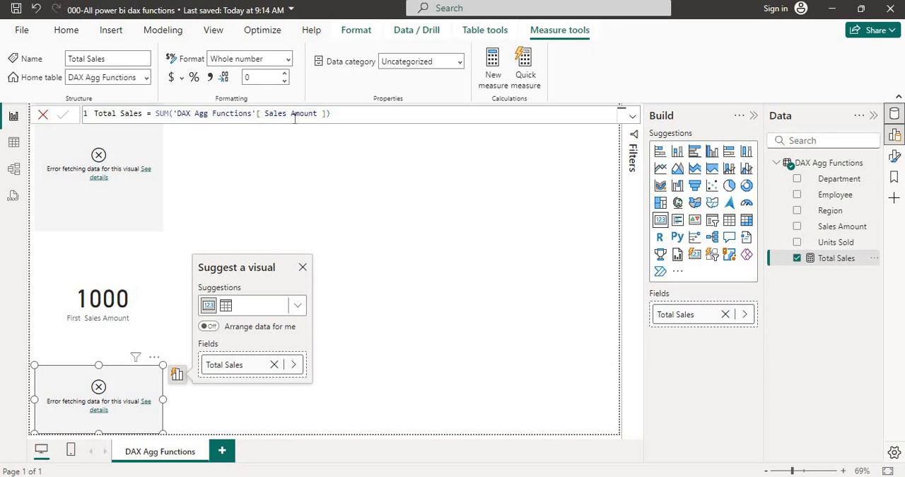
left_click(342, 118)
key("Return")
left_click(338, 113)
Add another measure to the DAX Agg Functions table and replace its default name with Total Sales in the formula
right_click(810, 164)
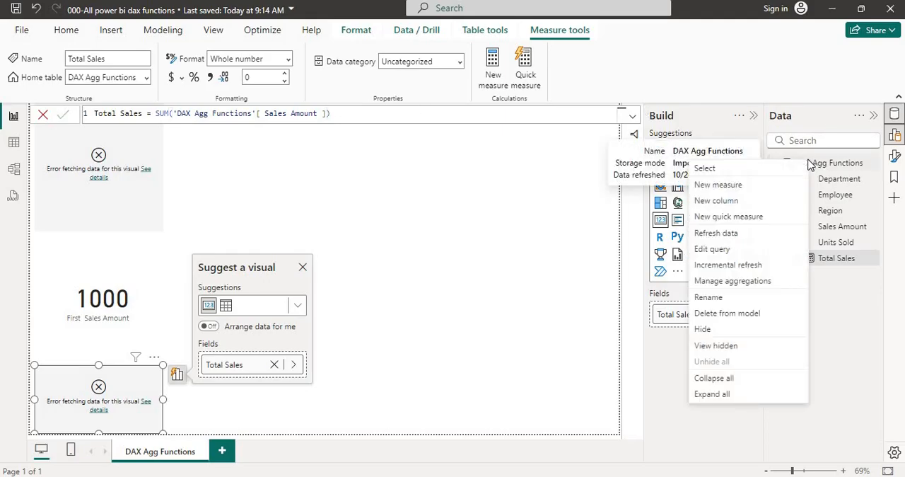
left_click(762, 193)
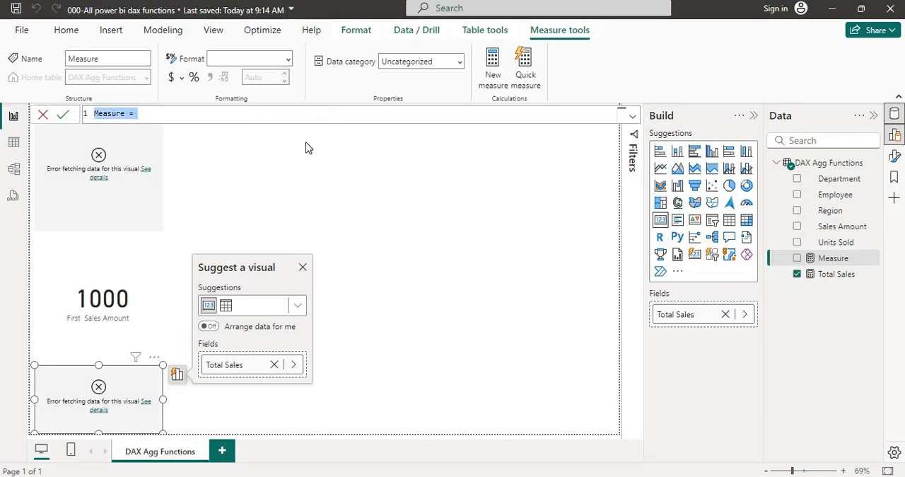
key("Right")
key("Left")
key("Left")
key("Left")
key("BackSpace")
key("BackSpace")
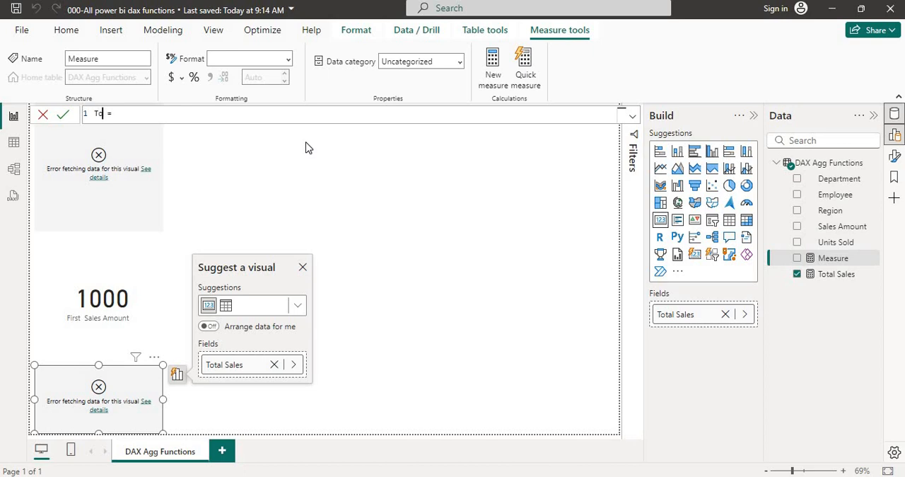
type("Total Sales = Sum")
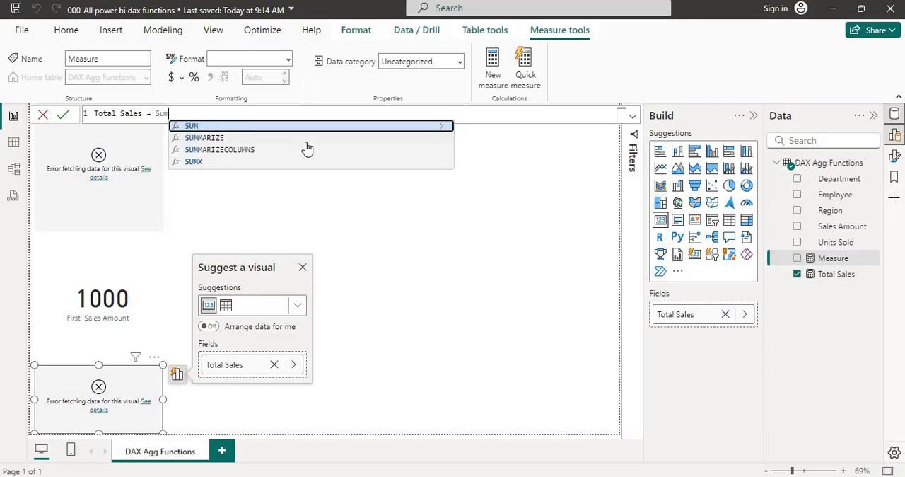
Define the new measure as the SUM of 'DAX Agg Functions'[ Sales Amount ] and try to commit it
key("Tab")
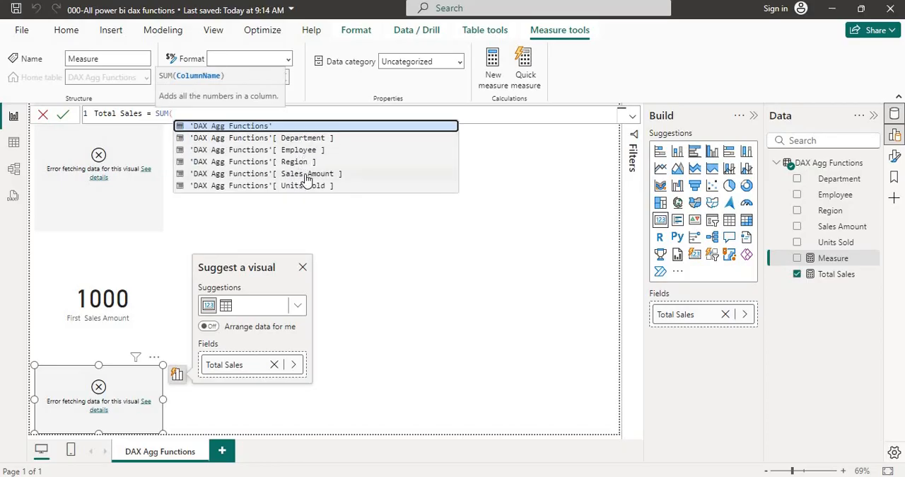
left_click(306, 174)
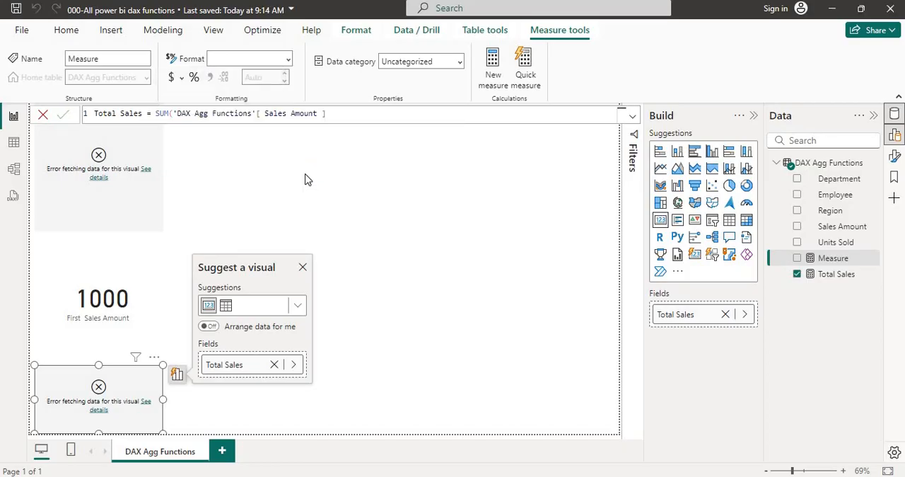
key("Return")
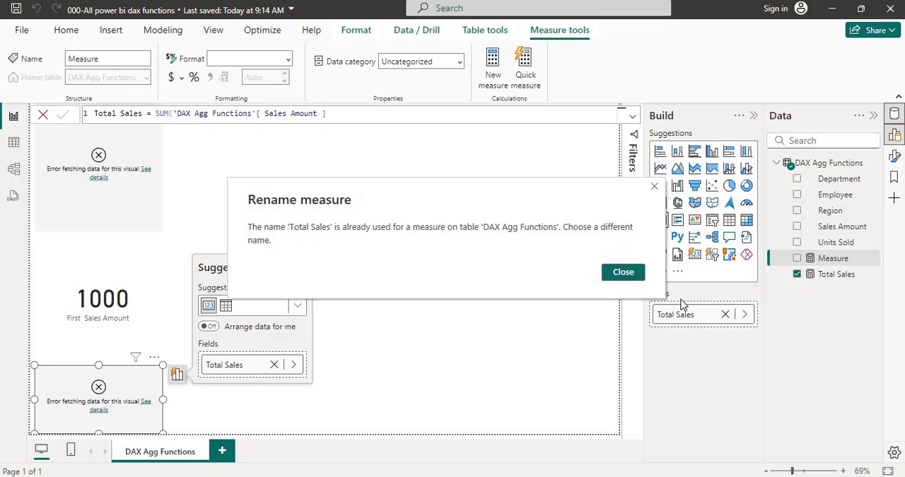
Commit the new measure under the name TotalSales with its formula's parenthesis closed, and switch to Table view
left_click(620, 276)
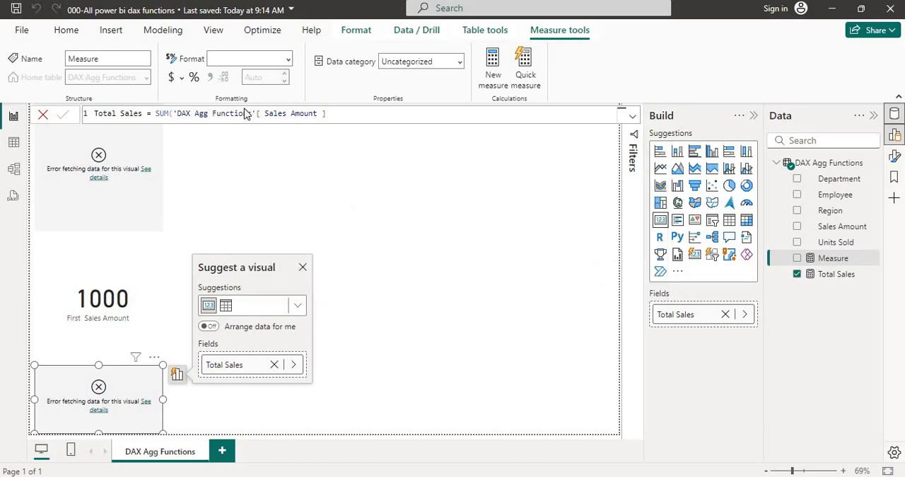
left_click(121, 115)
key("BackSpace")
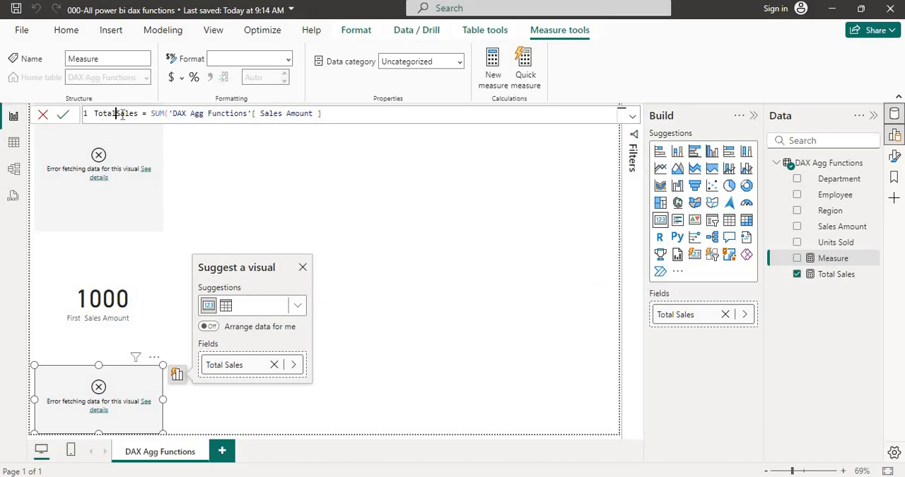
left_click(335, 117)
key("Return")
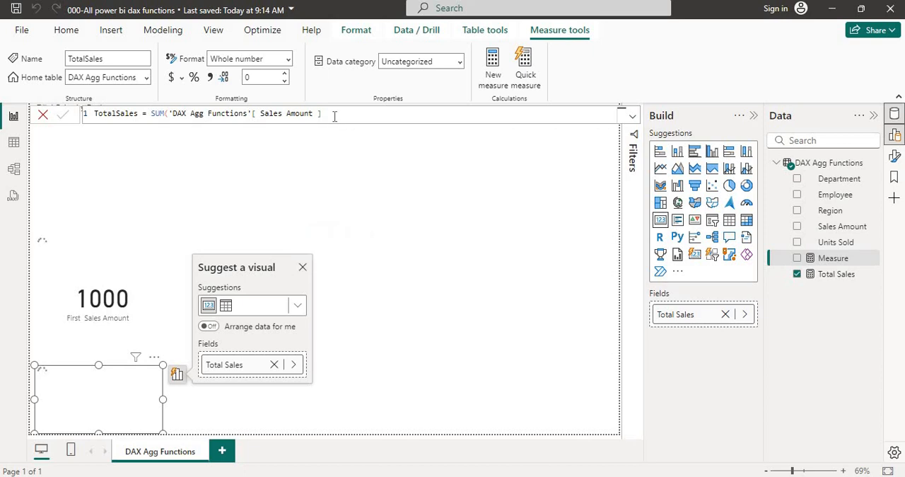
type(")")
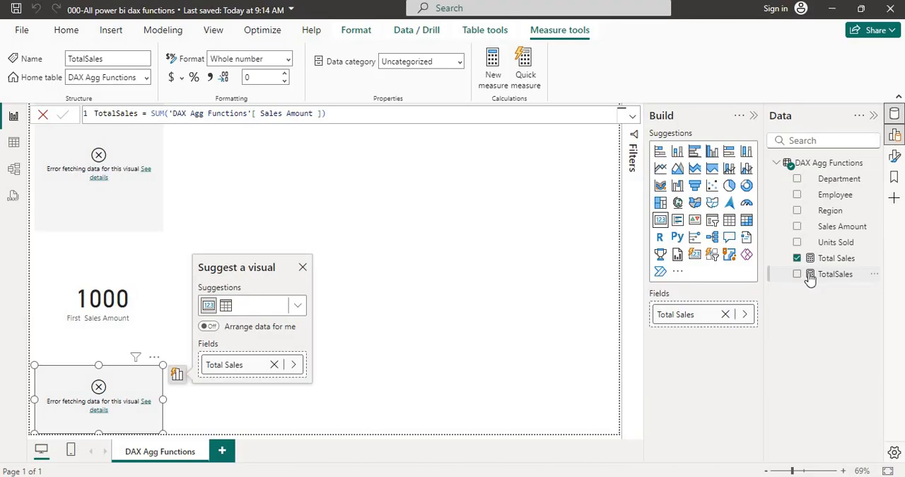
left_click(12, 144)
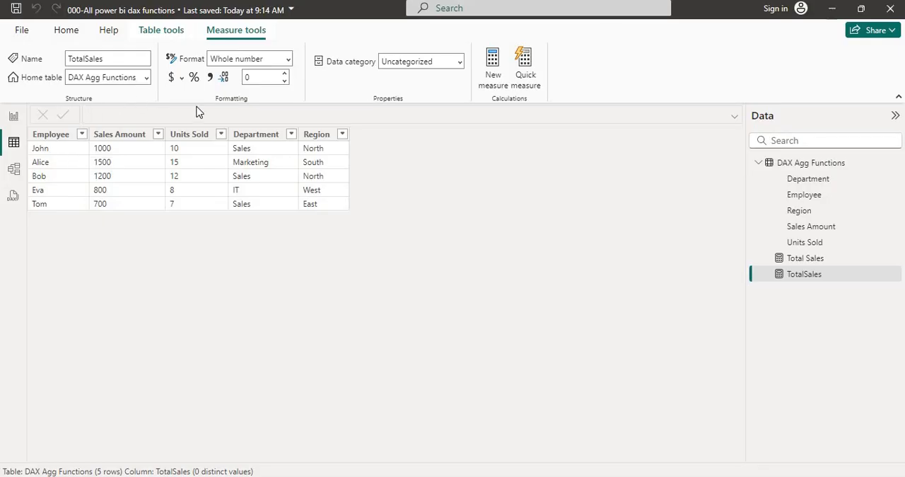
Open the DAX Agg Functions query in the Power Query Editor and check the data types of its columns
left_click(64, 33)
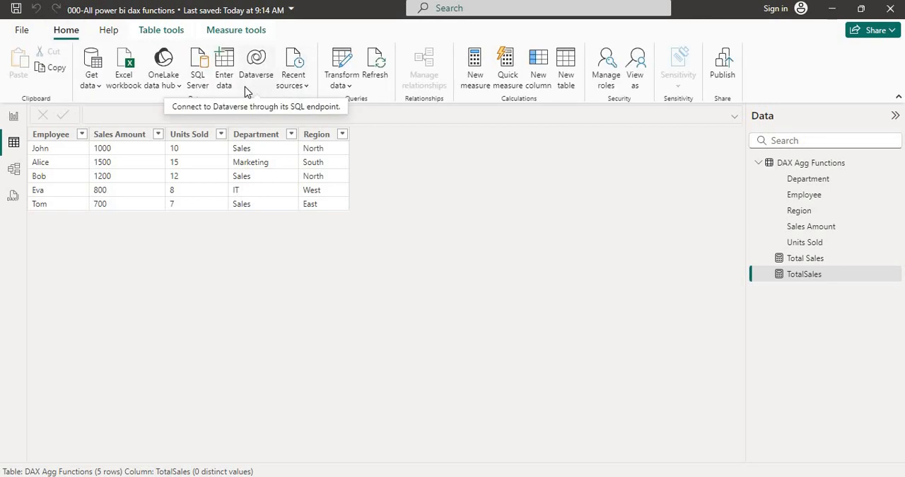
left_click(350, 85)
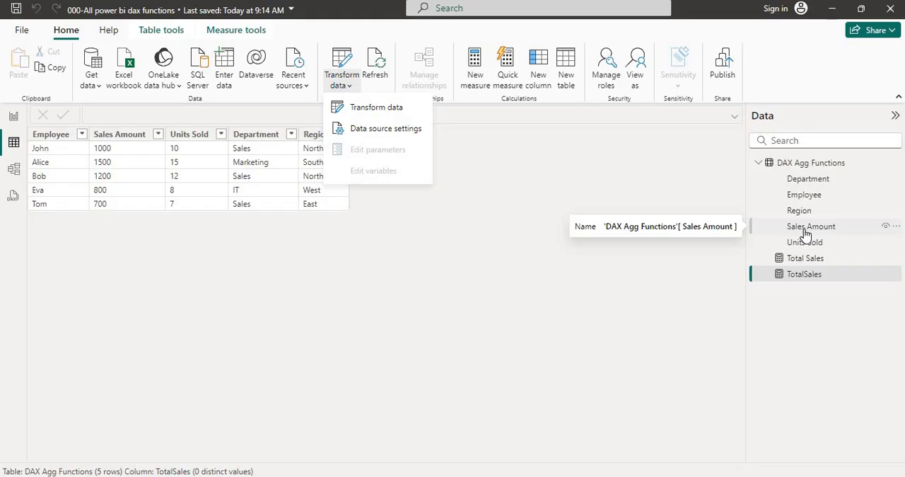
left_click(401, 111)
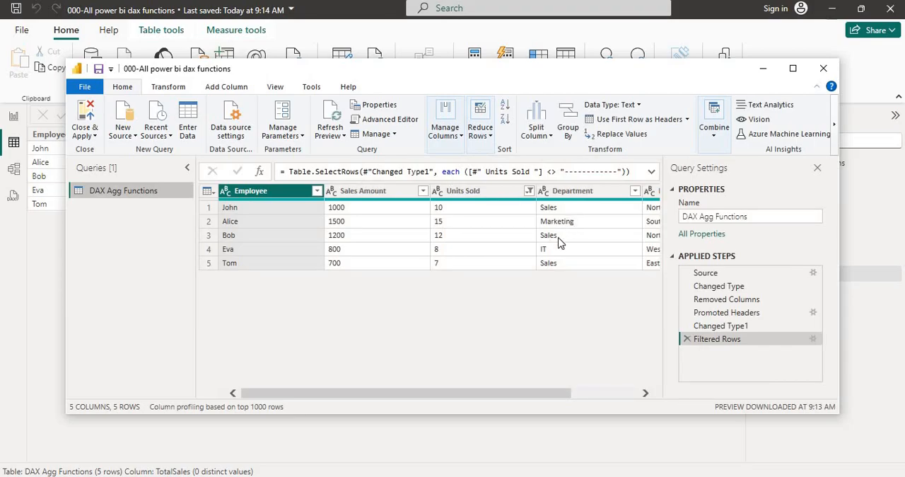
left_click(594, 393)
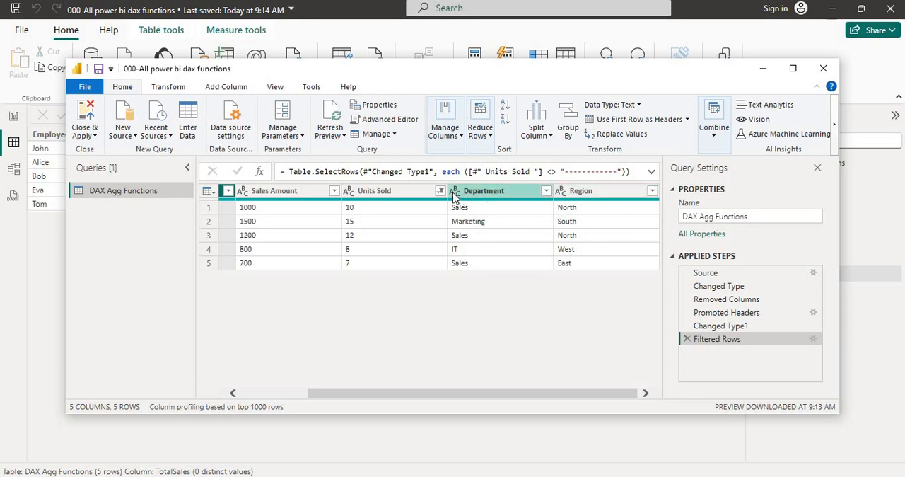
left_click(247, 392)
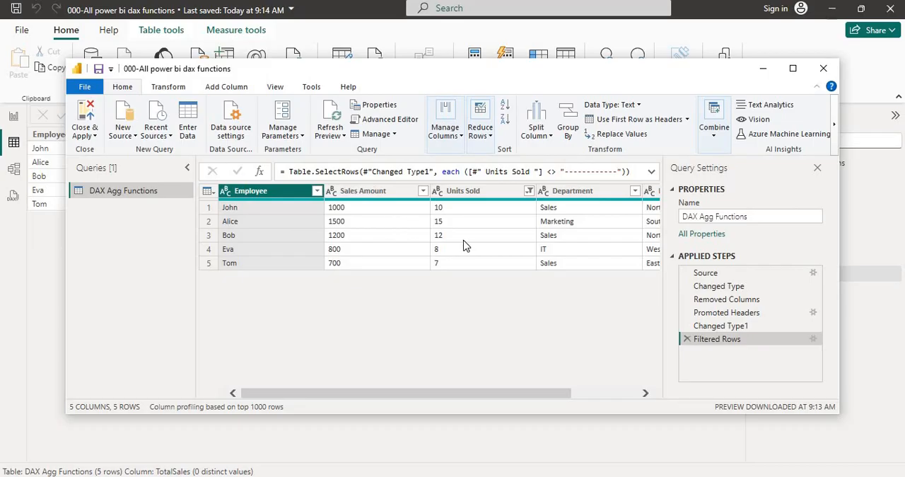
Maximize the Power Query Editor and automatically detect the data type of the Sales Amount column
left_click(169, 87)
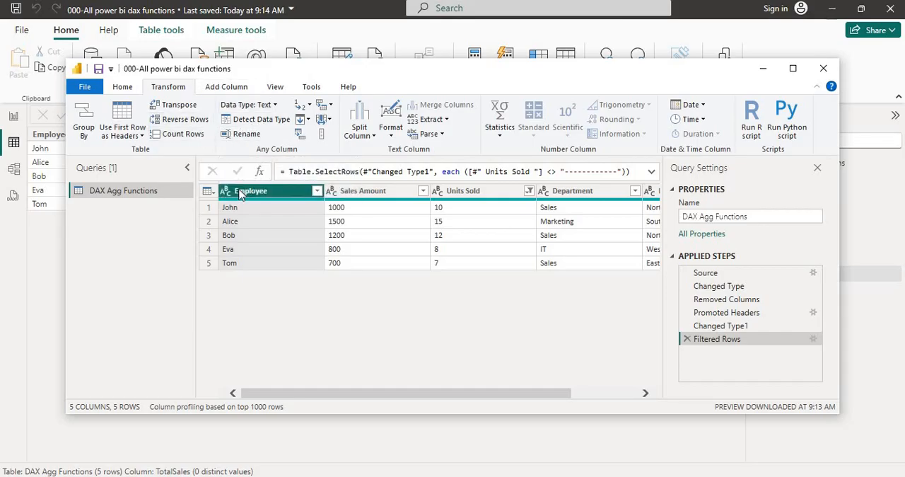
left_click(333, 192)
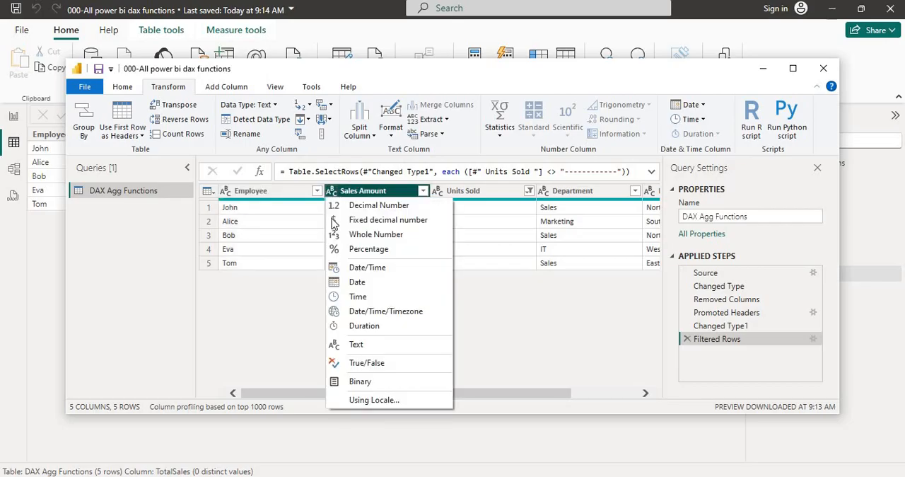
left_click(263, 299)
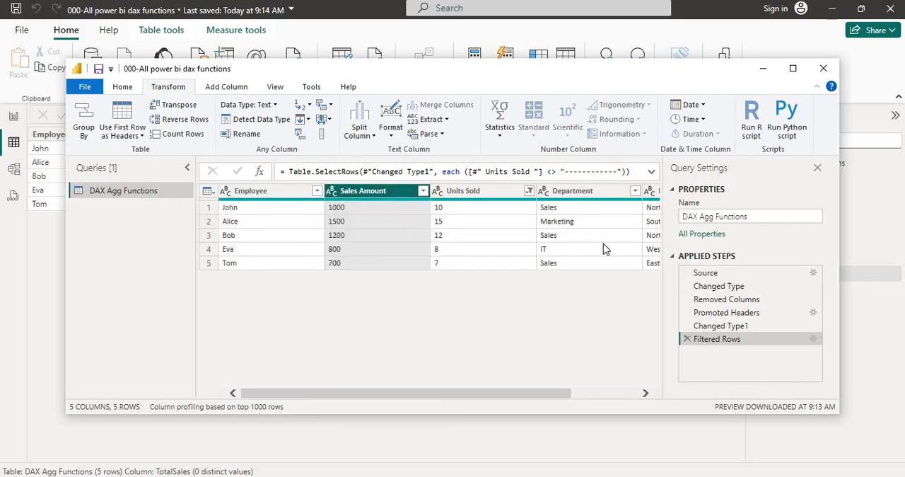
left_click(612, 393)
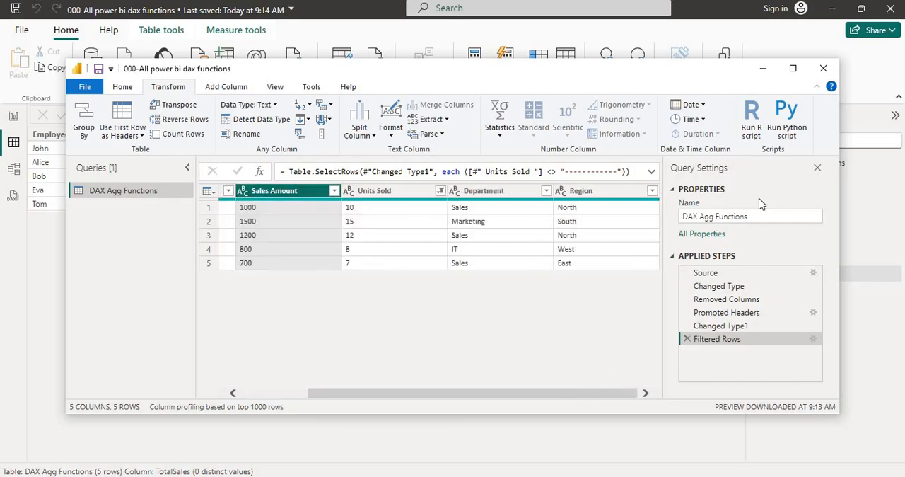
left_click(793, 68)
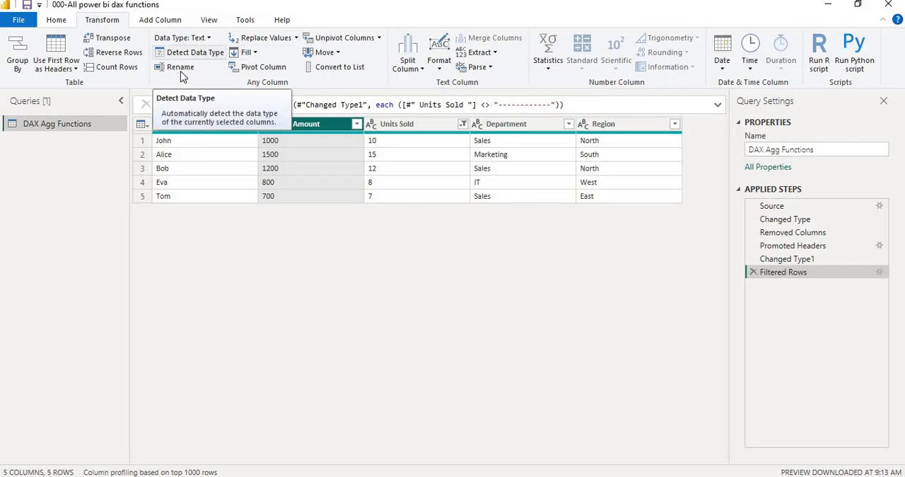
left_click(195, 52)
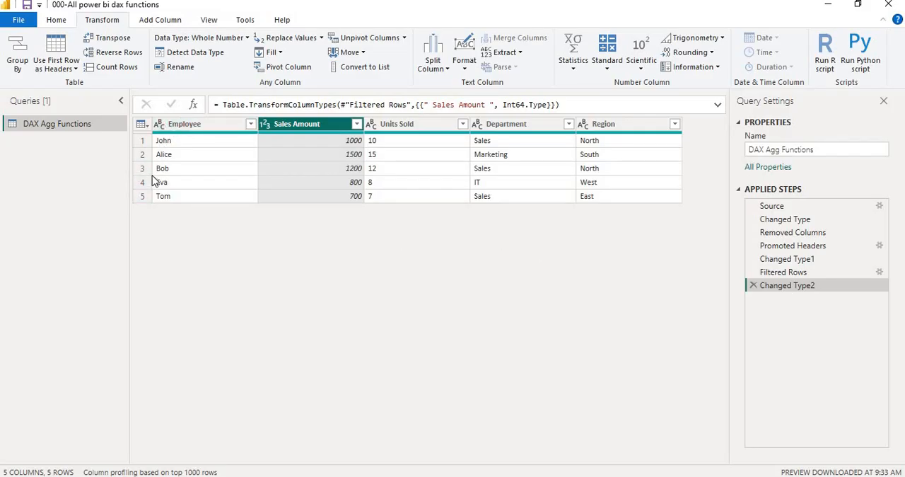
Change the Units Sold column's data type to Whole Number, and close the query editor with the changes applied
left_click(267, 127)
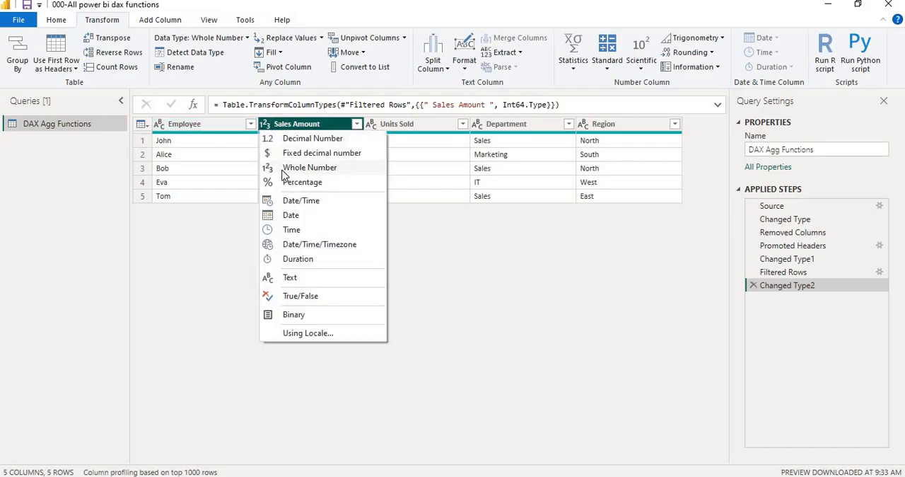
left_click(425, 238)
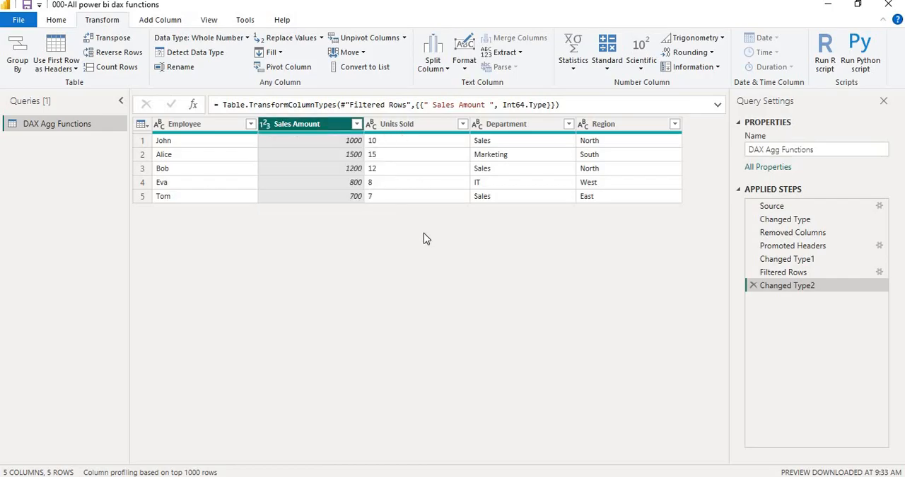
left_click(371, 125)
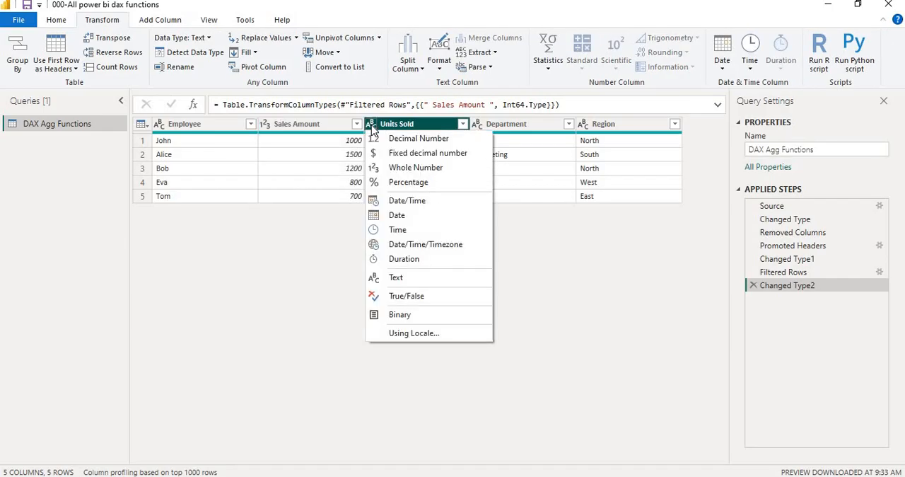
left_click(413, 168)
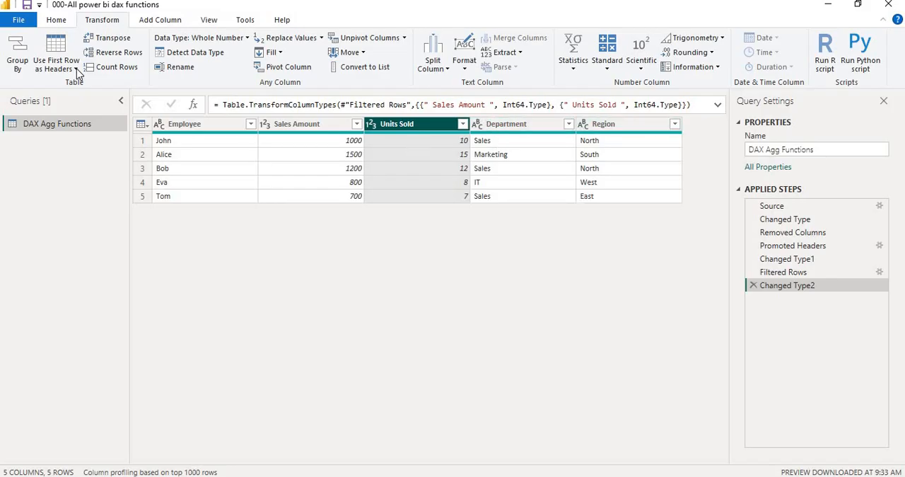
left_click(22, 24)
left_click(40, 45)
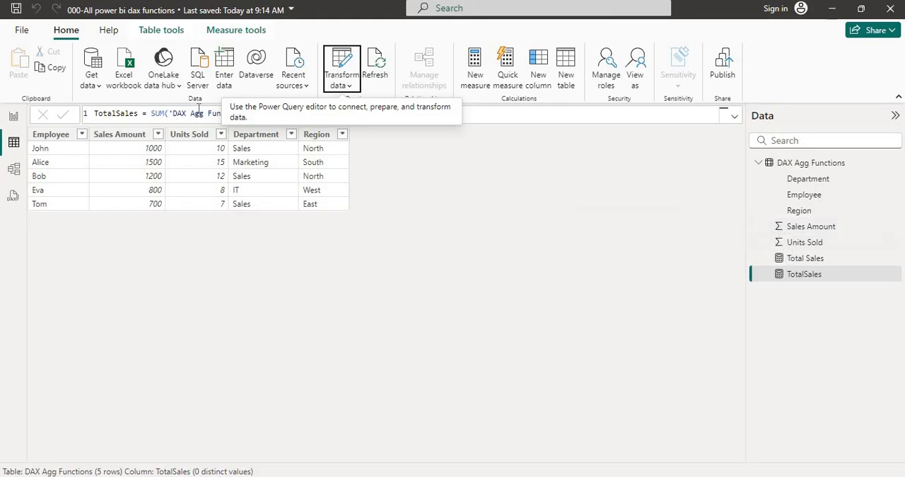
Add a new Card visual showing the TotalSales measure to the DAX Agg Functions report page
left_click(14, 118)
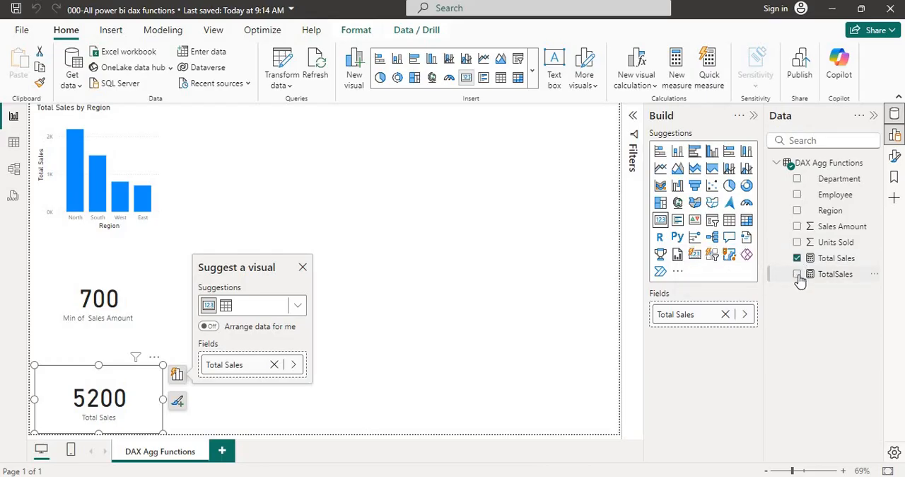
left_click(633, 245)
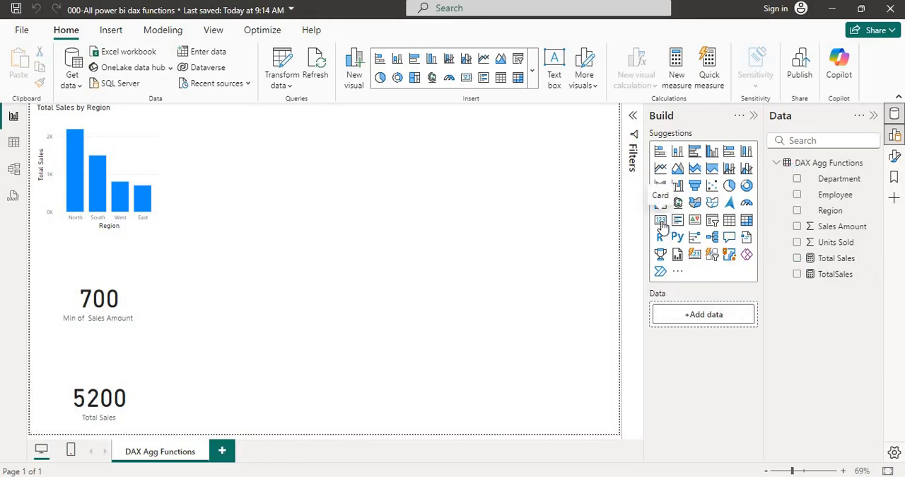
left_click(661, 223)
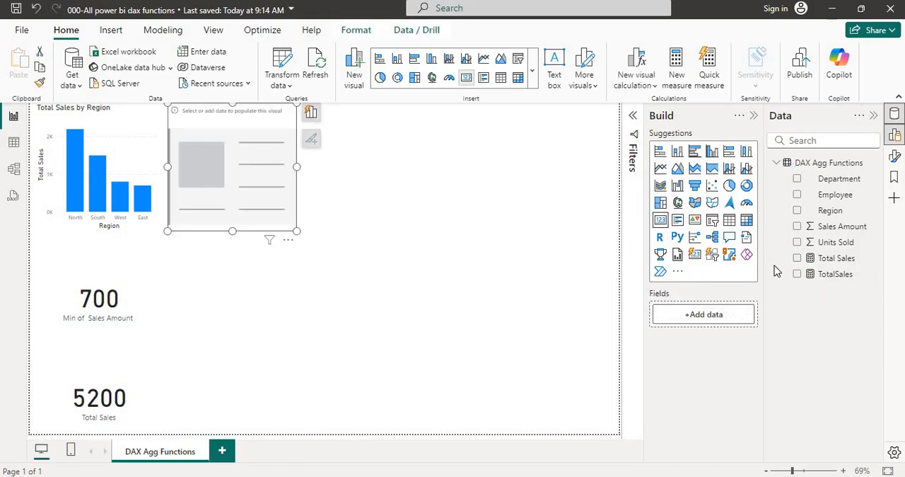
left_click(798, 275)
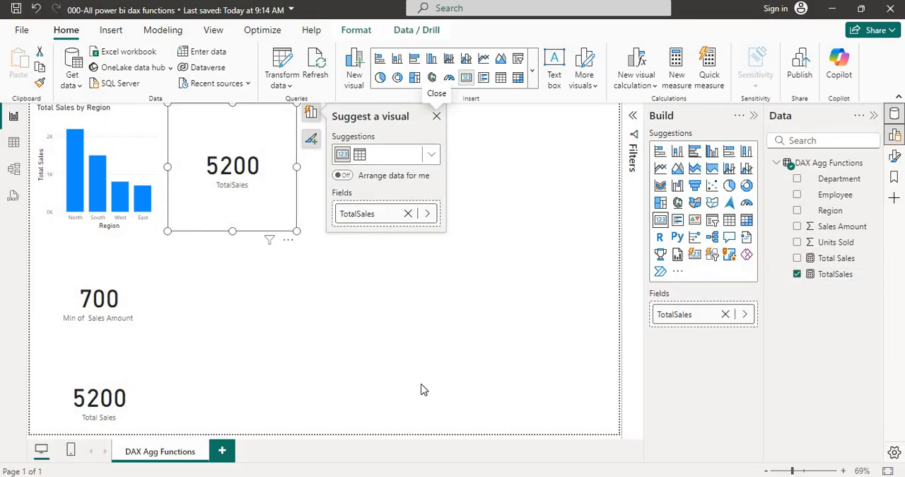
Compare the TotalSales card with the Sum cell in the All DAX Functions Excel workbook, and return to Power BI
key("alt+Tab")
key("Tab")
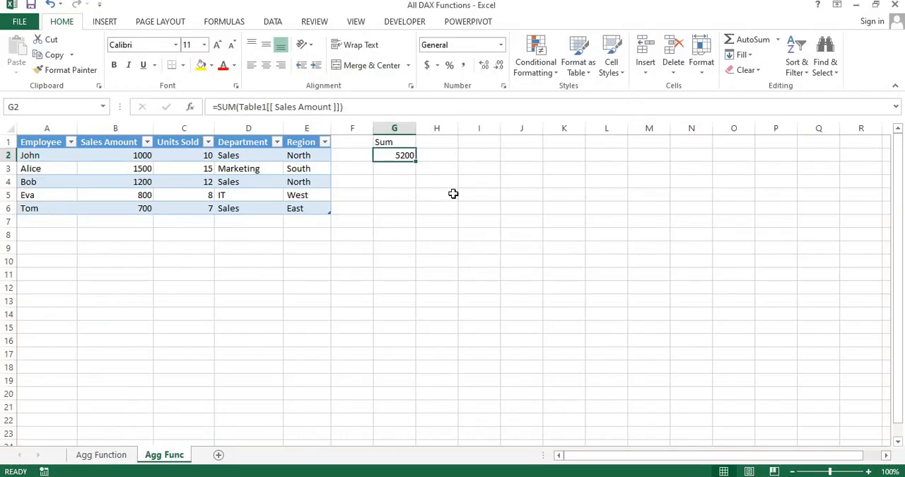
key("alt+Tab")
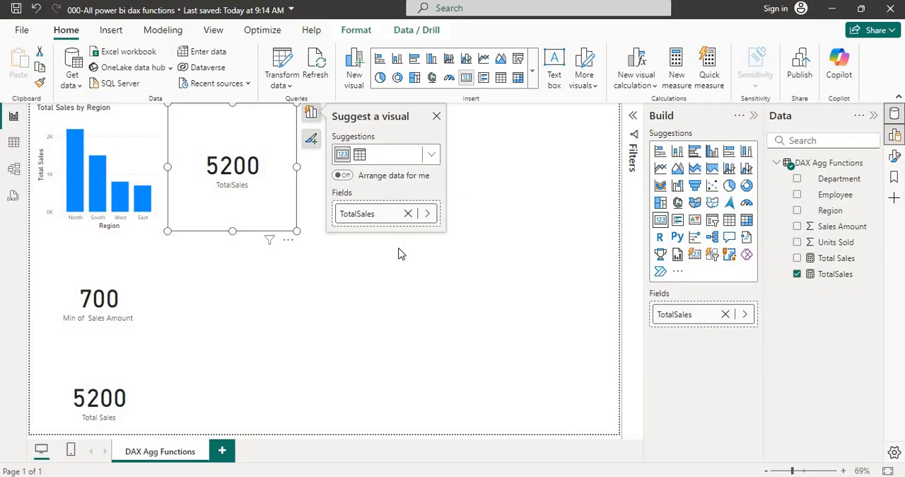